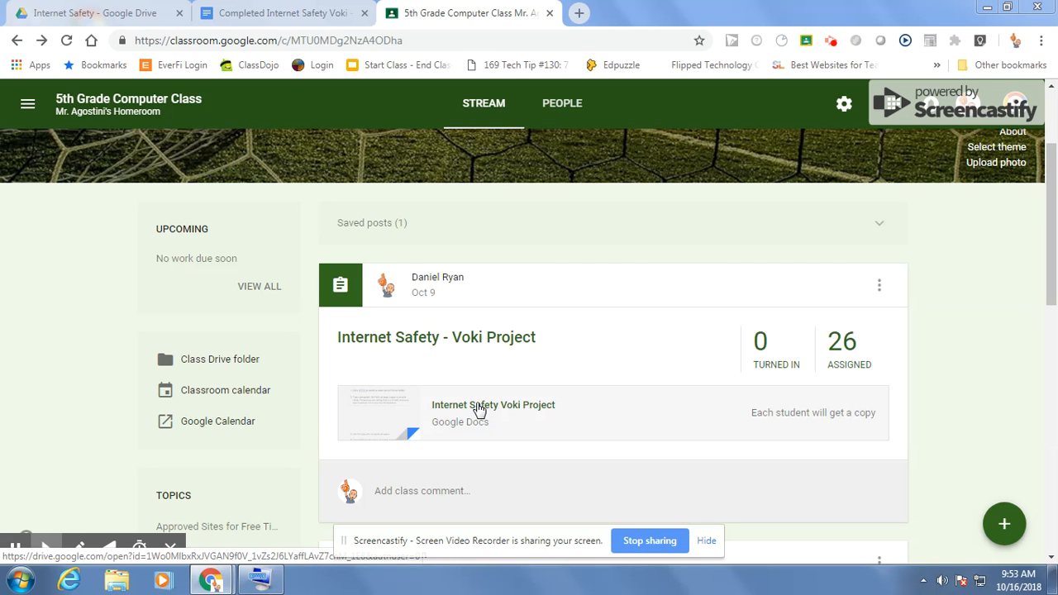
- Switch to the Completed Internet Safety Voki document, review the sample paragraph, and open the Voki site link in instruction 3
left_click(299, 22)
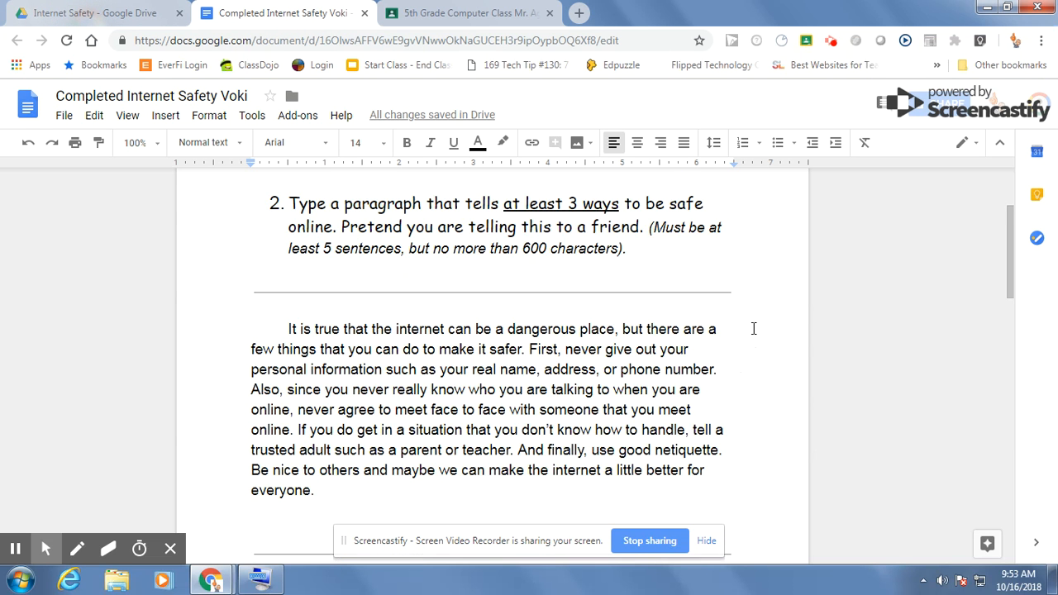
scroll(751, 326, "up", 2)
scroll(751, 326, "down", 2)
scroll(586, 405, "down", 1)
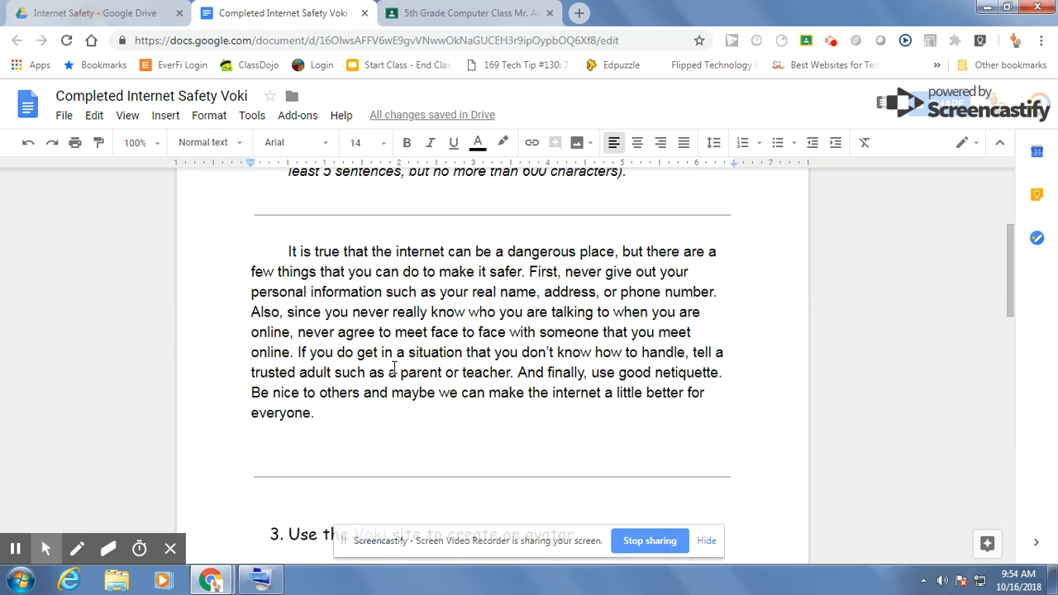
scroll(483, 420, "down", 2)
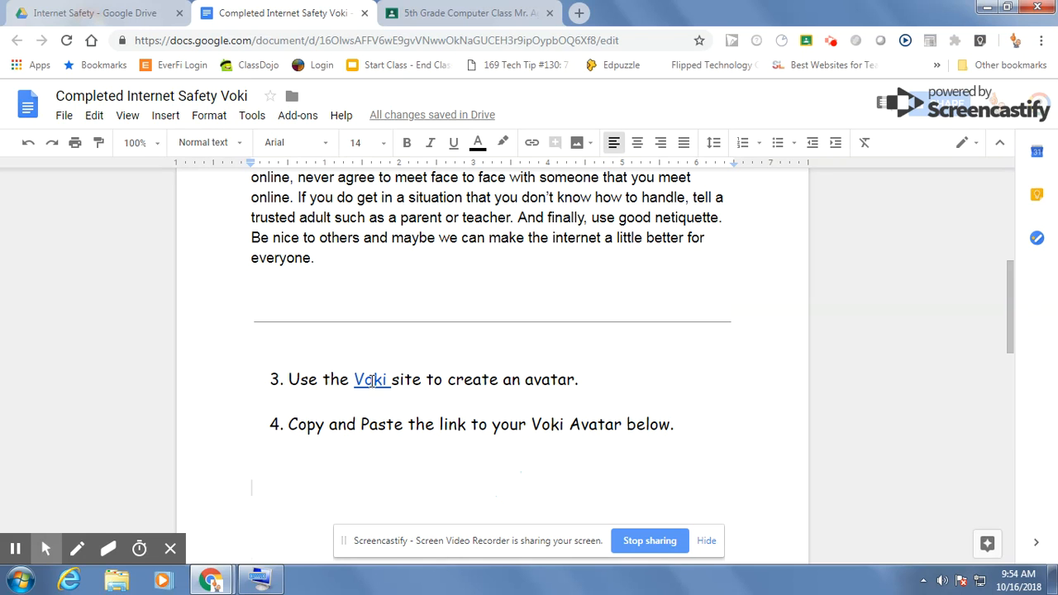
left_click(370, 382)
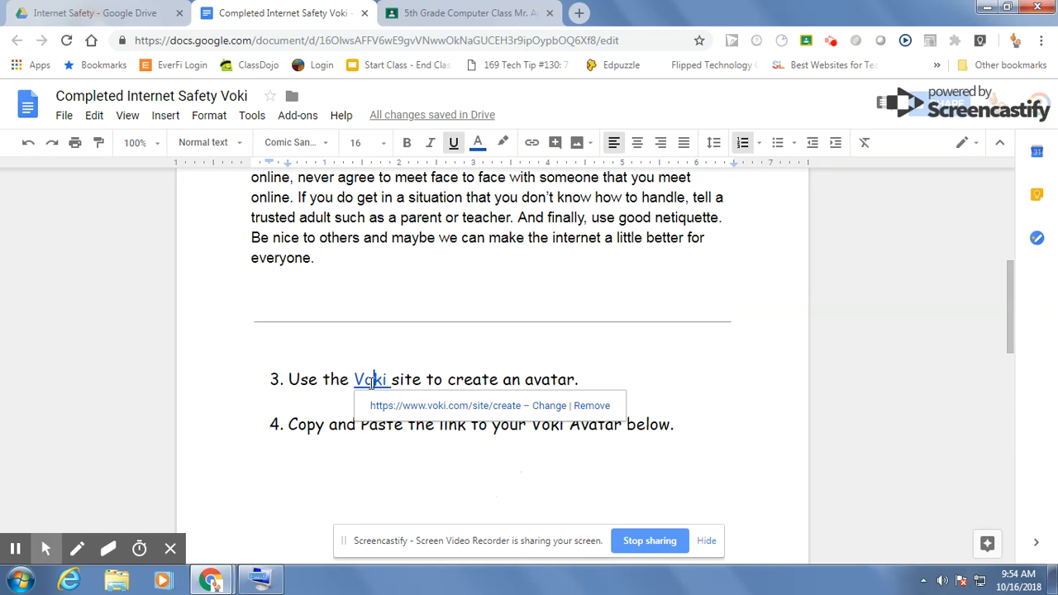
left_click(408, 405)
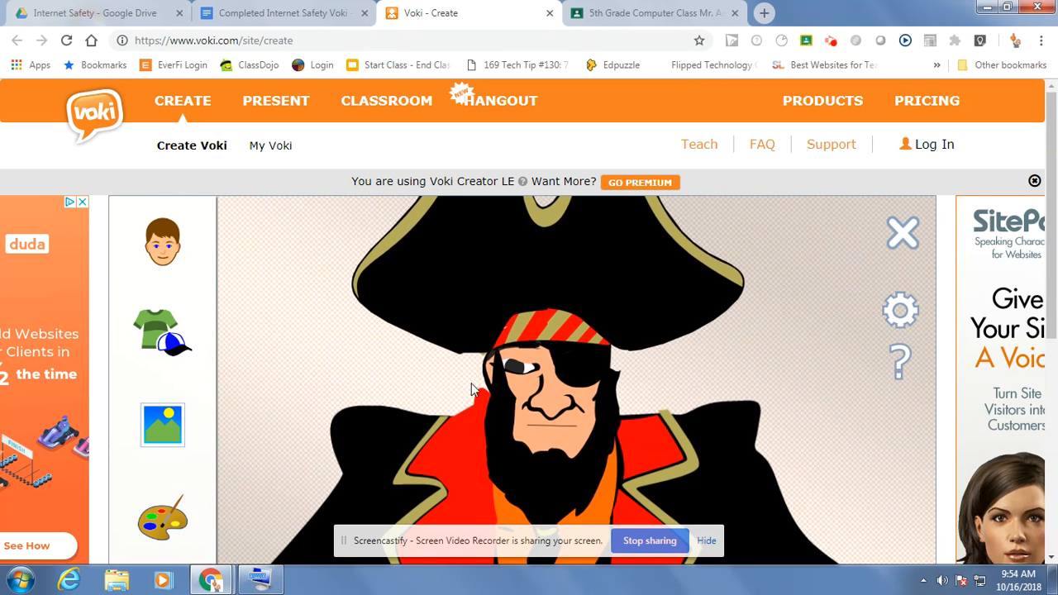
- Choose the beige alien with black eyes from the full character collection as the avatar
left_click(168, 250)
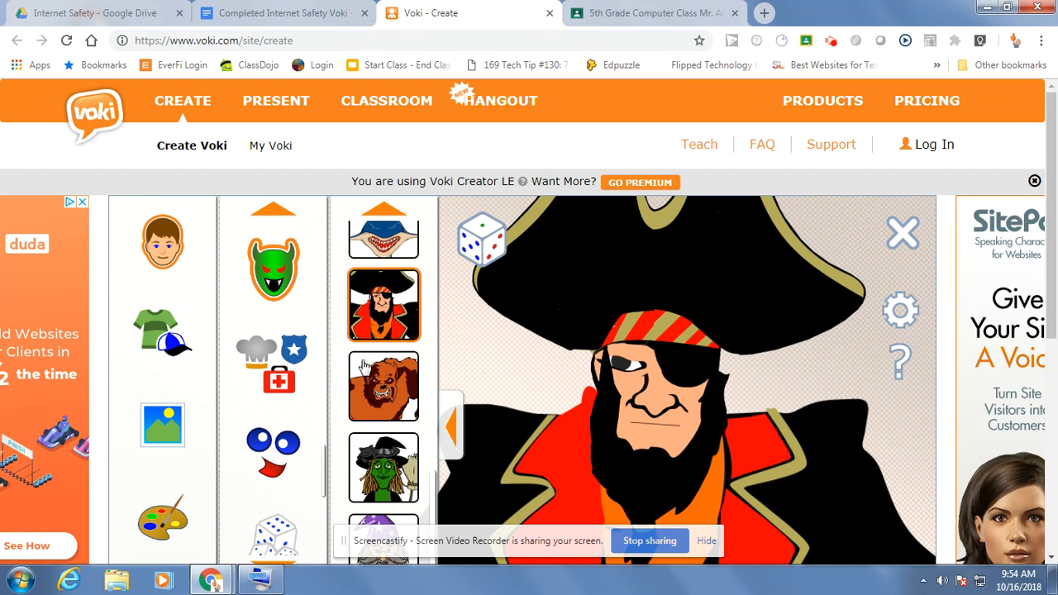
scroll(294, 354, "down", 2)
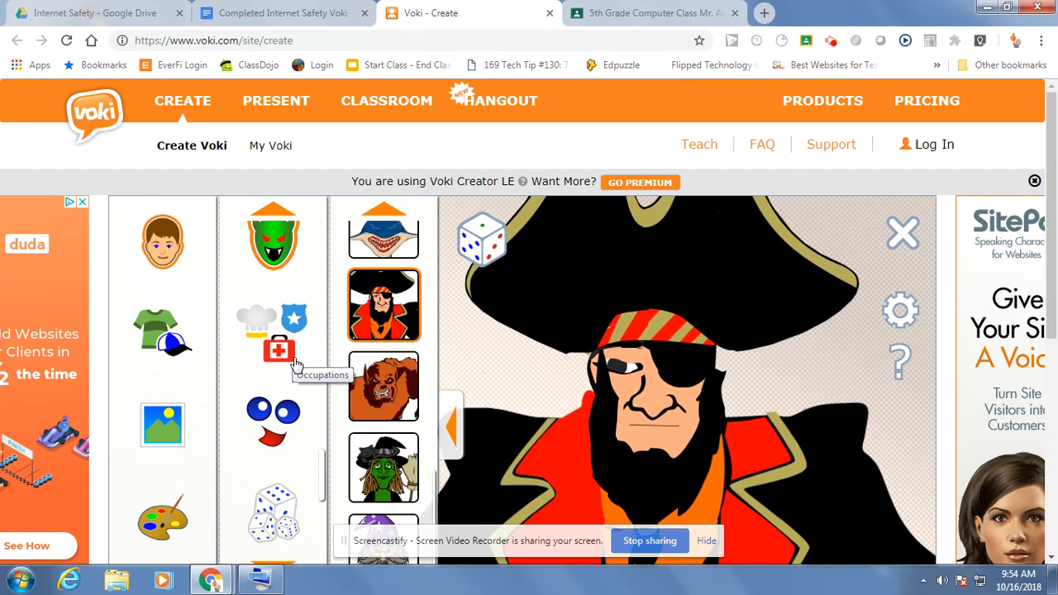
scroll(291, 352, "up", 3)
scroll(293, 356, "up", 8)
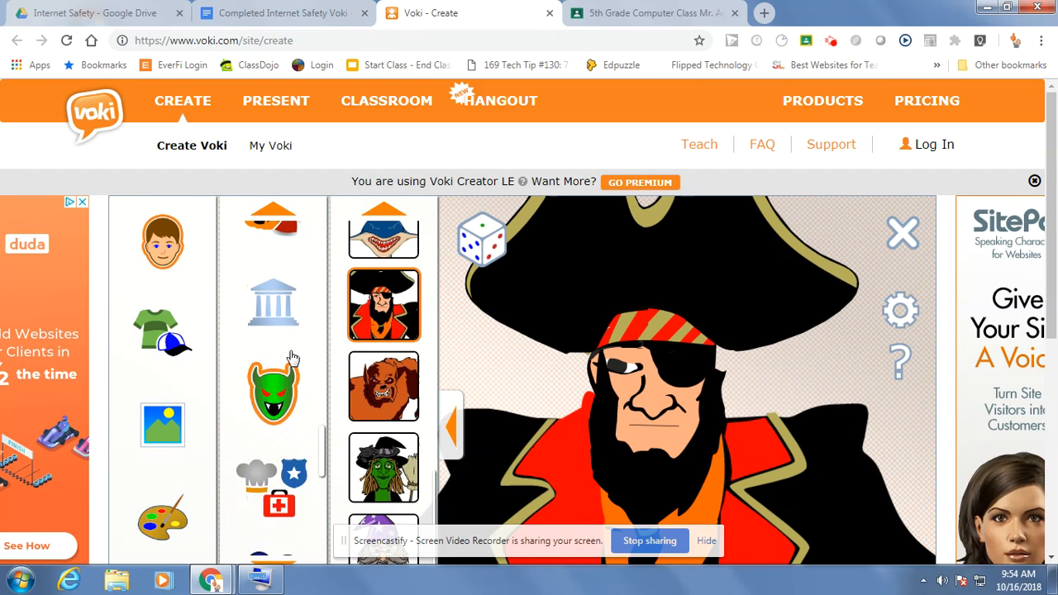
scroll(294, 355, "up", 8)
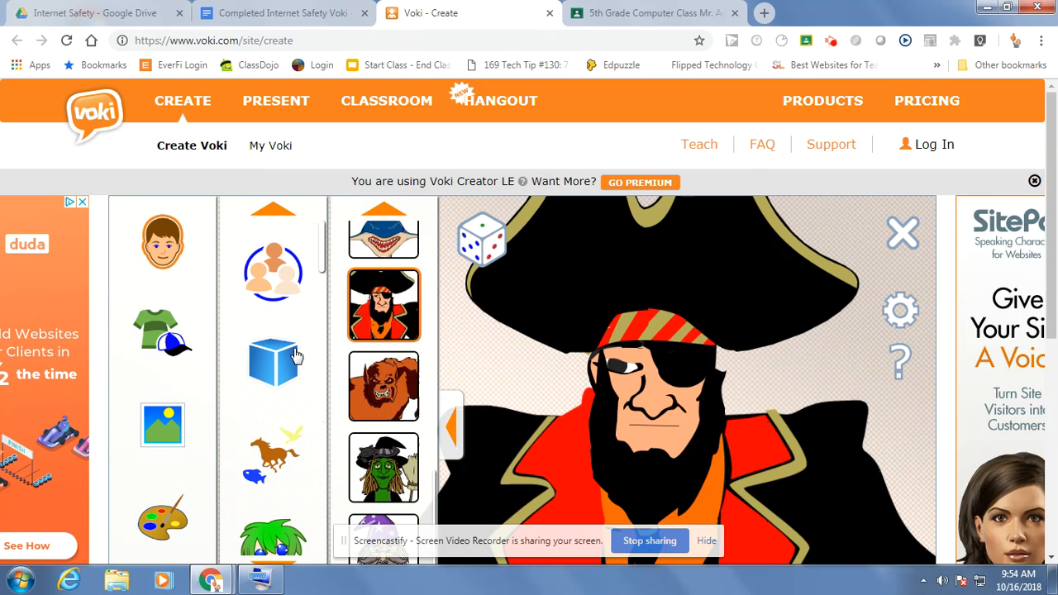
left_click(289, 287)
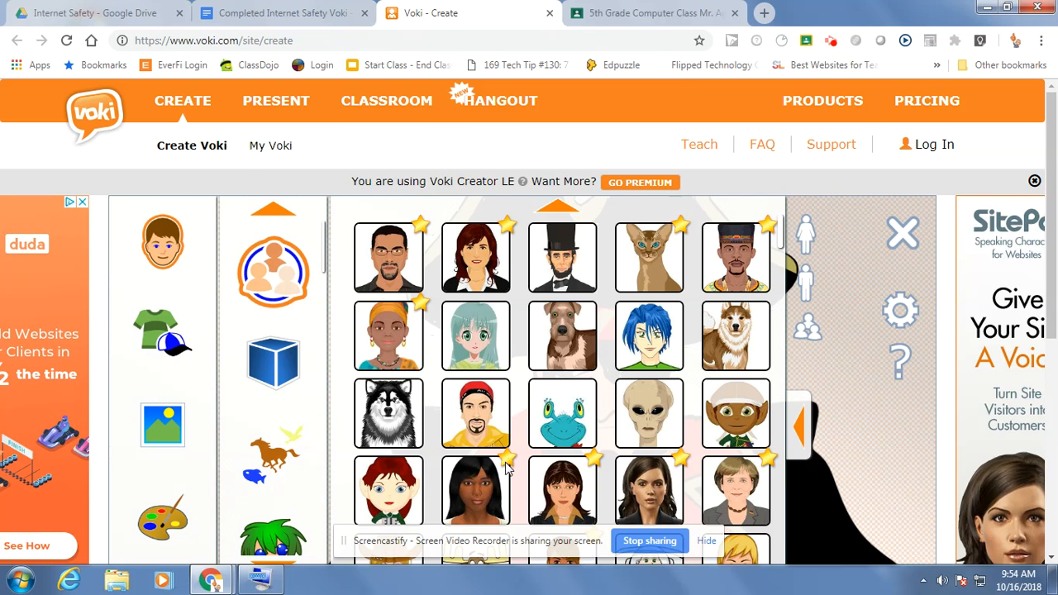
left_click(644, 417)
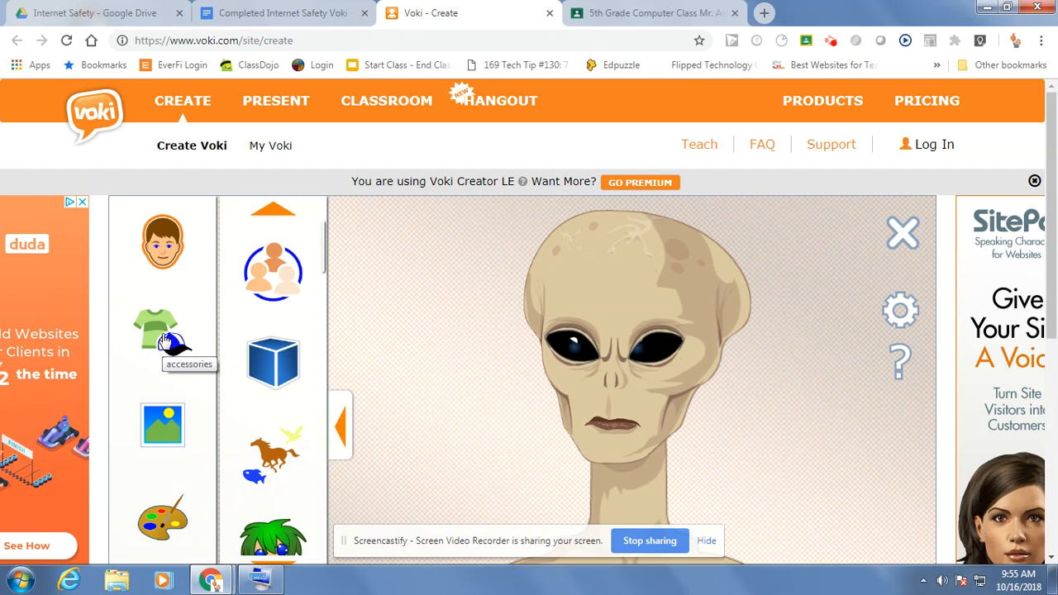
- Set the avatar's background to the city picture of bicycles against a graffiti-covered wall
left_click(167, 426)
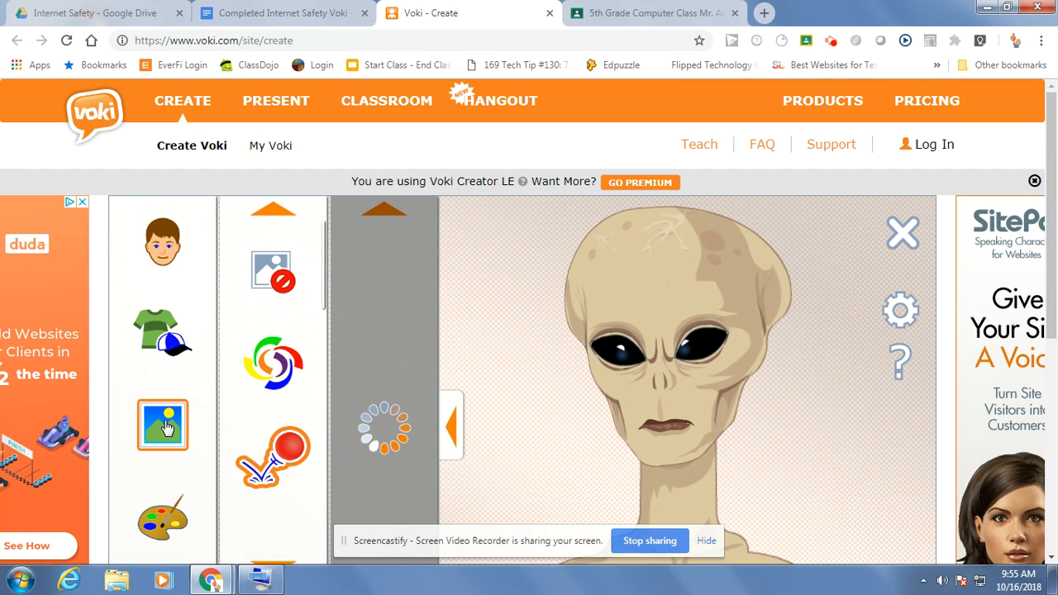
left_click(277, 376)
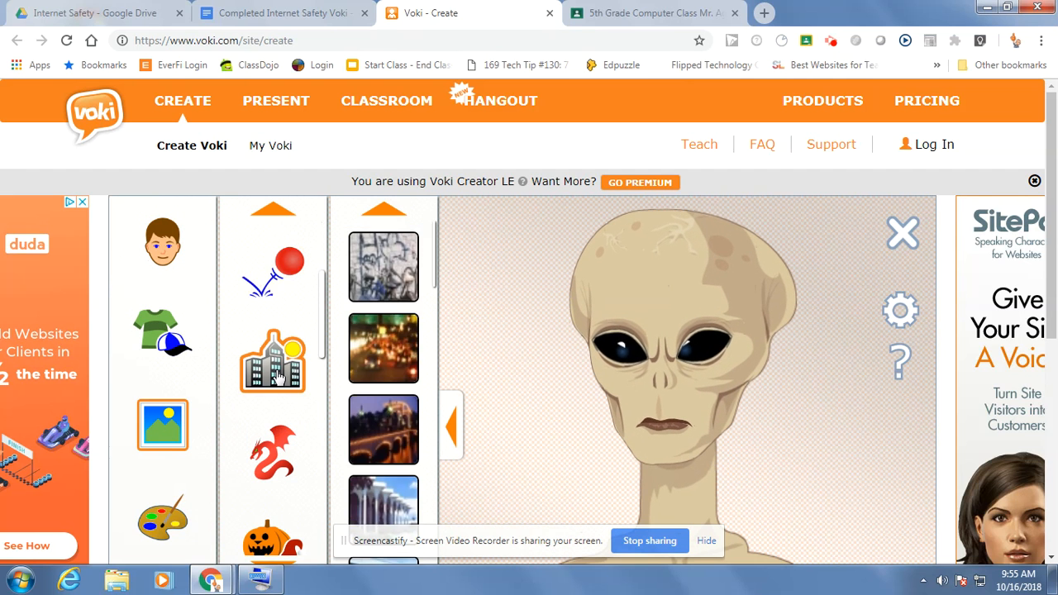
left_click(385, 284)
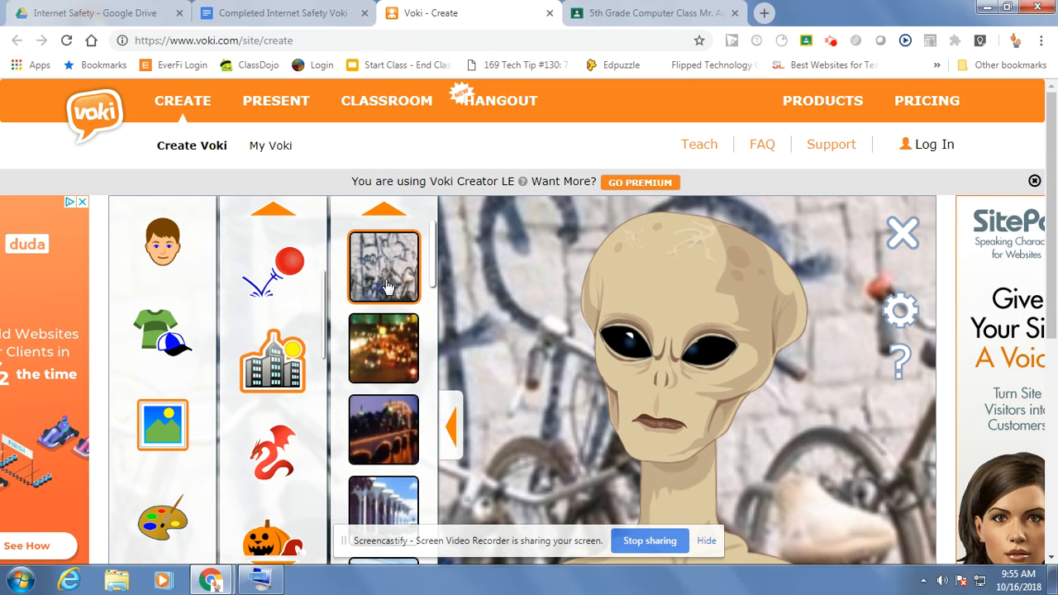
- Open the avatar's voice settings with the text message entry
scroll(526, 392, "down", 1)
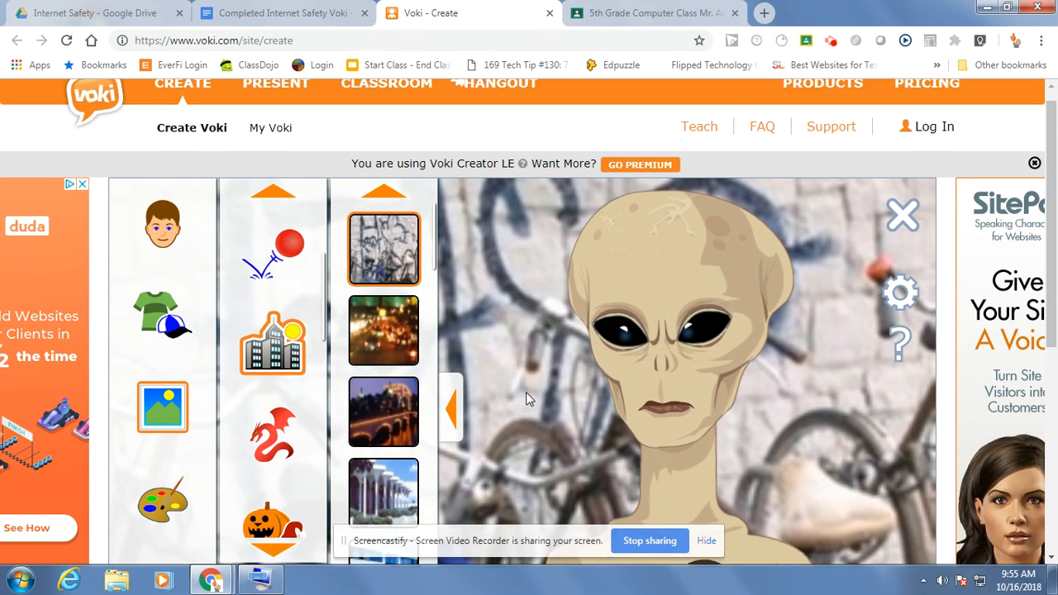
scroll(526, 392, "down", 1)
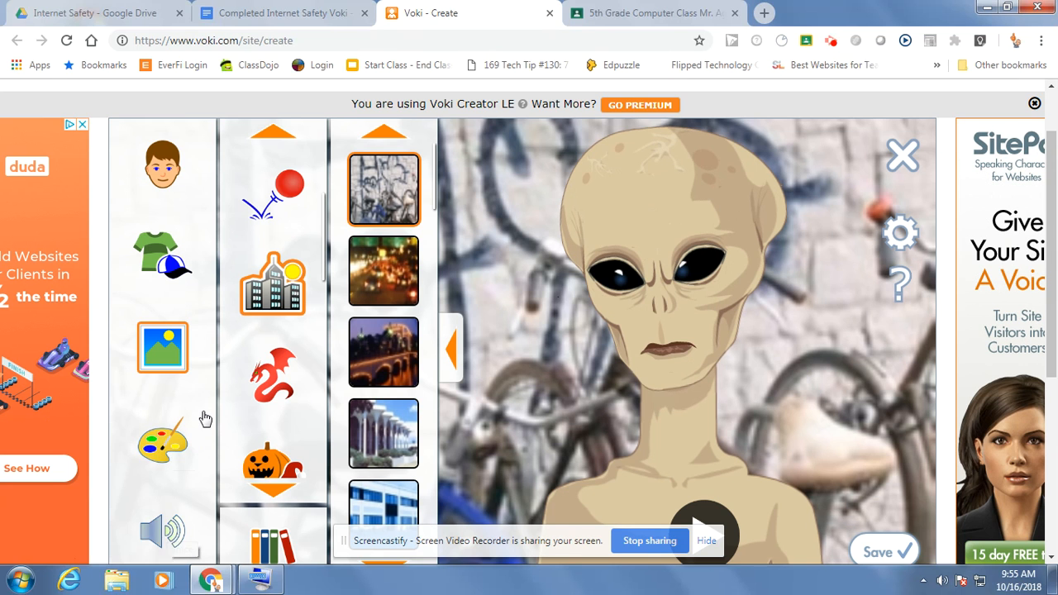
scroll(201, 420, "down", 1)
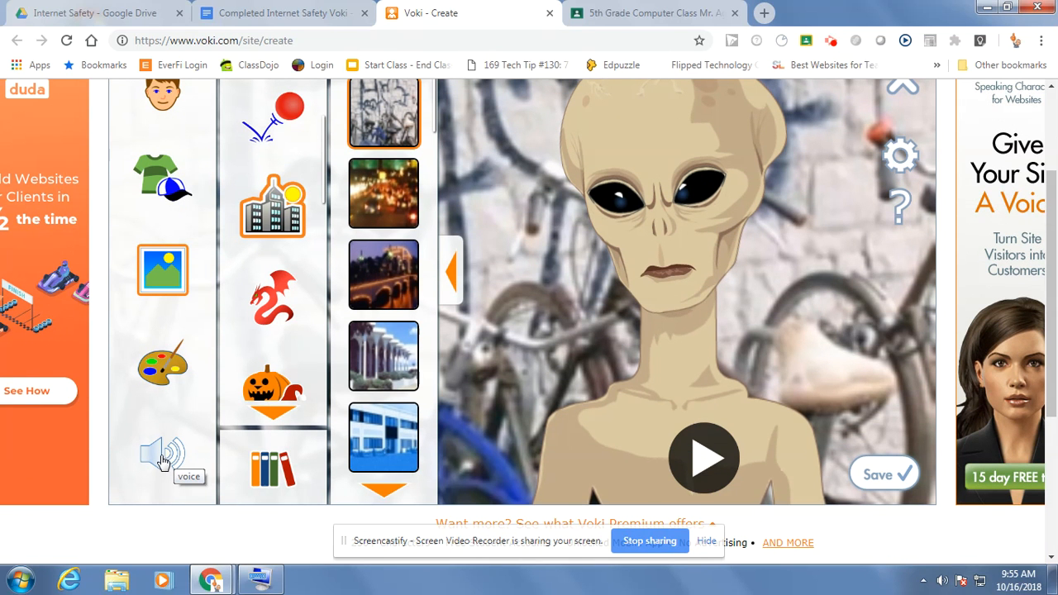
left_click(162, 461)
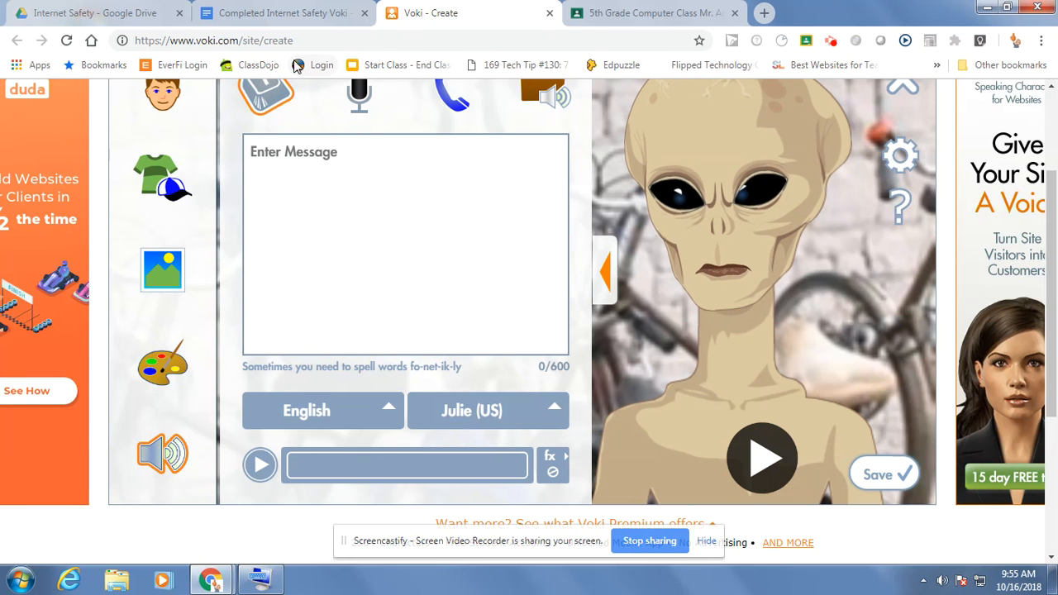
- Copy the whole internet safety paragraph from the Completed Internet Safety Voki document using the On-Screen Keyboard, then minimize the keyboard
left_click(288, 15)
scroll(447, 289, "up", 2)
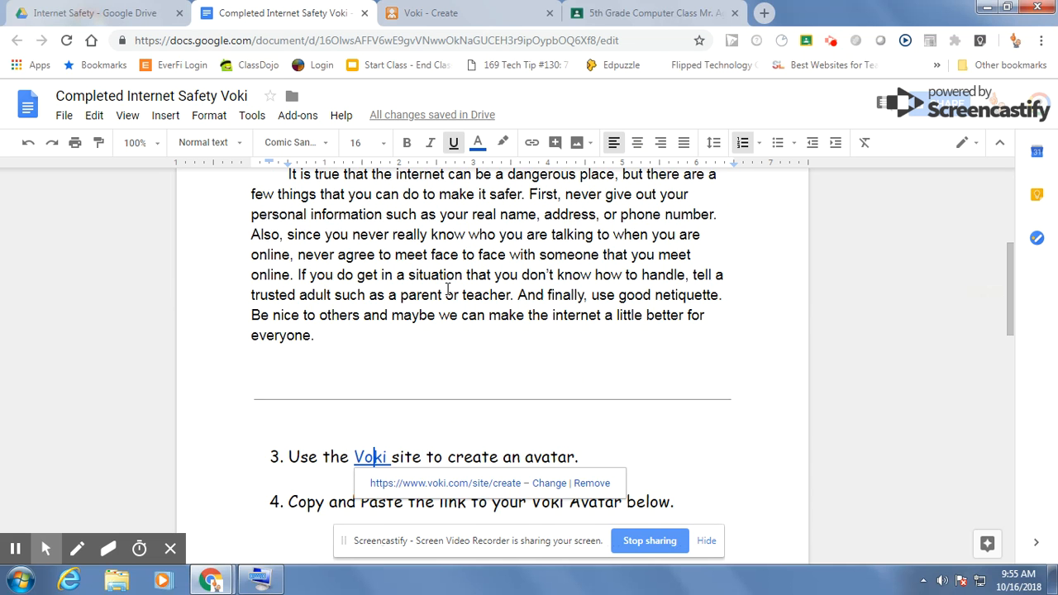
scroll(447, 289, "up", 1)
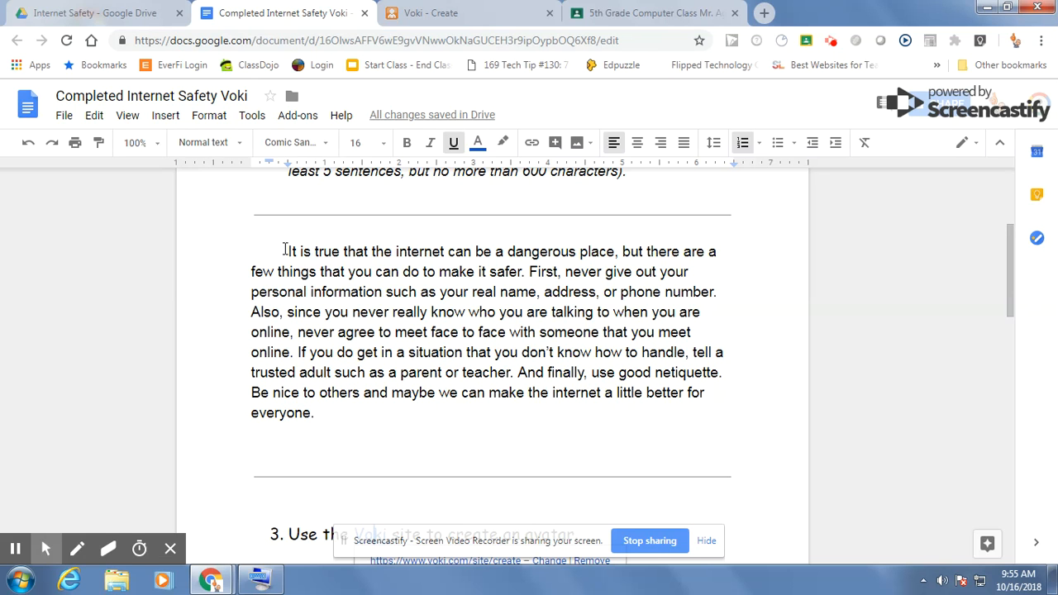
left_click_drag(286, 250, 392, 409)
left_click(387, 334)
triple_click(387, 333)
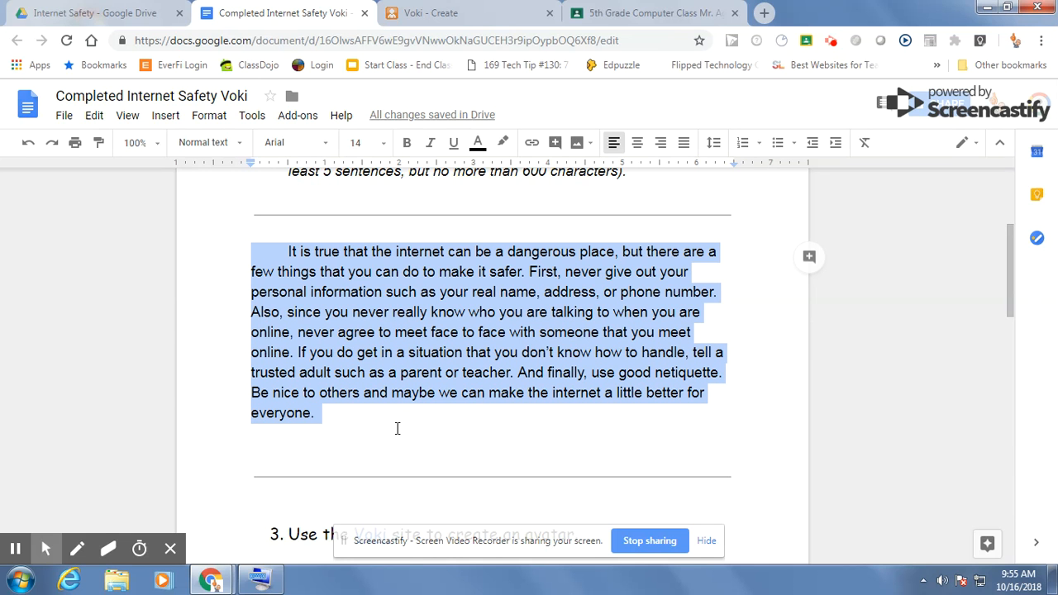
left_click(262, 581)
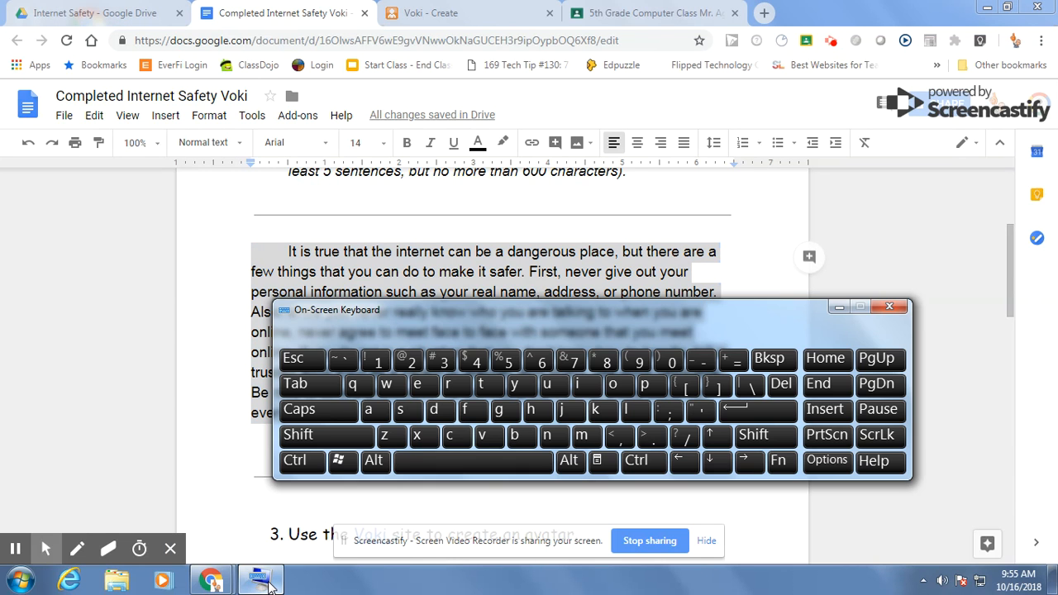
left_click_drag(581, 317, 499, 54)
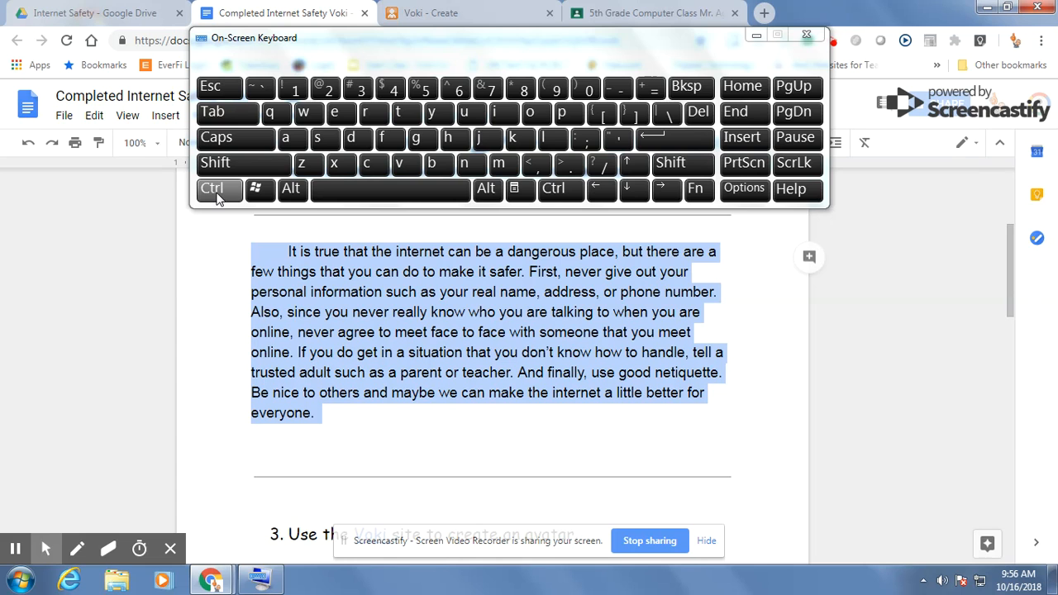
left_click(217, 195)
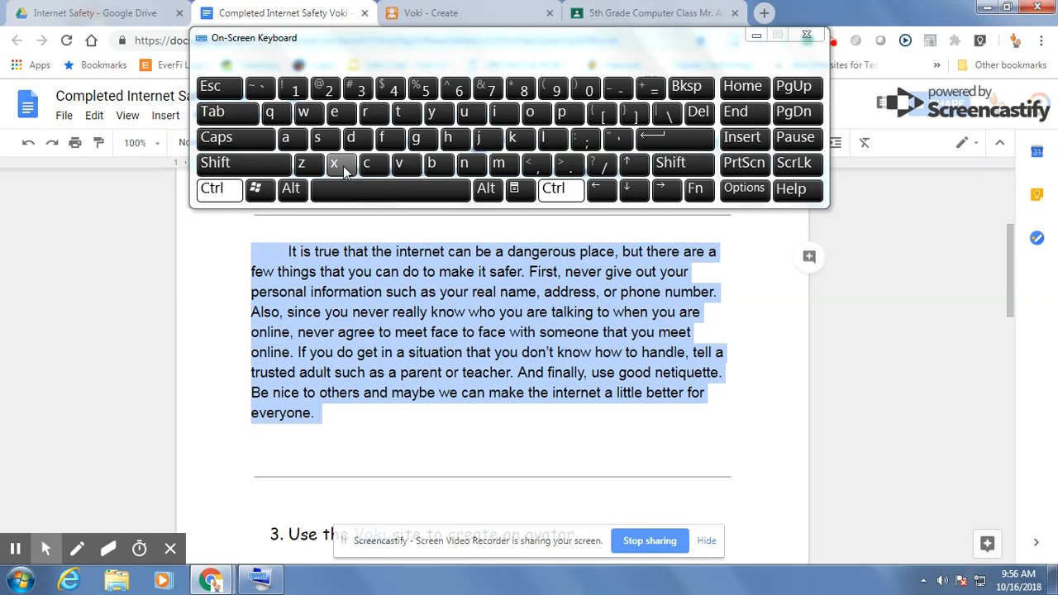
left_click(372, 166)
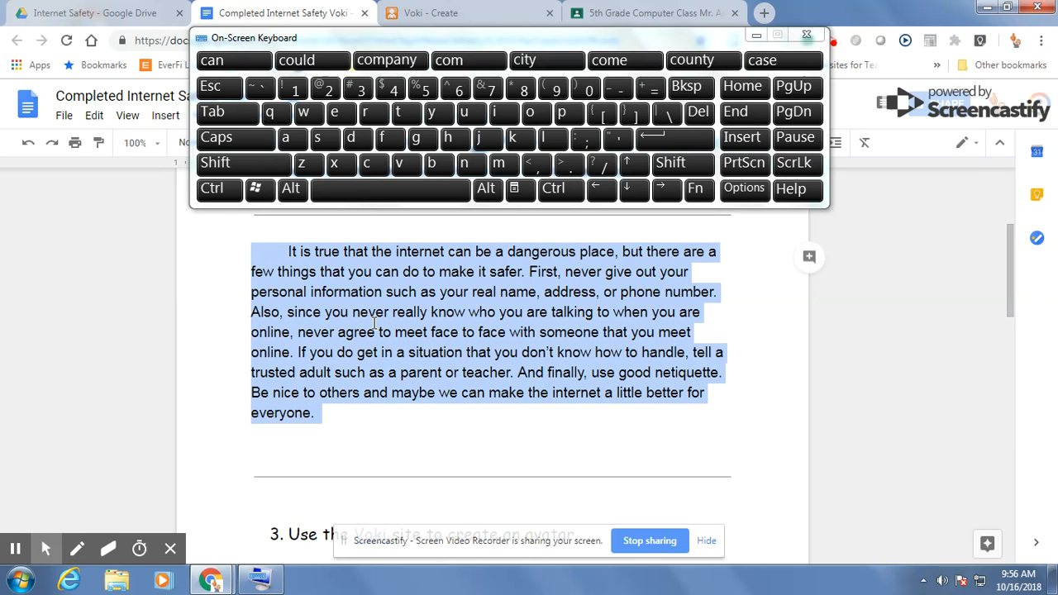
left_click(755, 35)
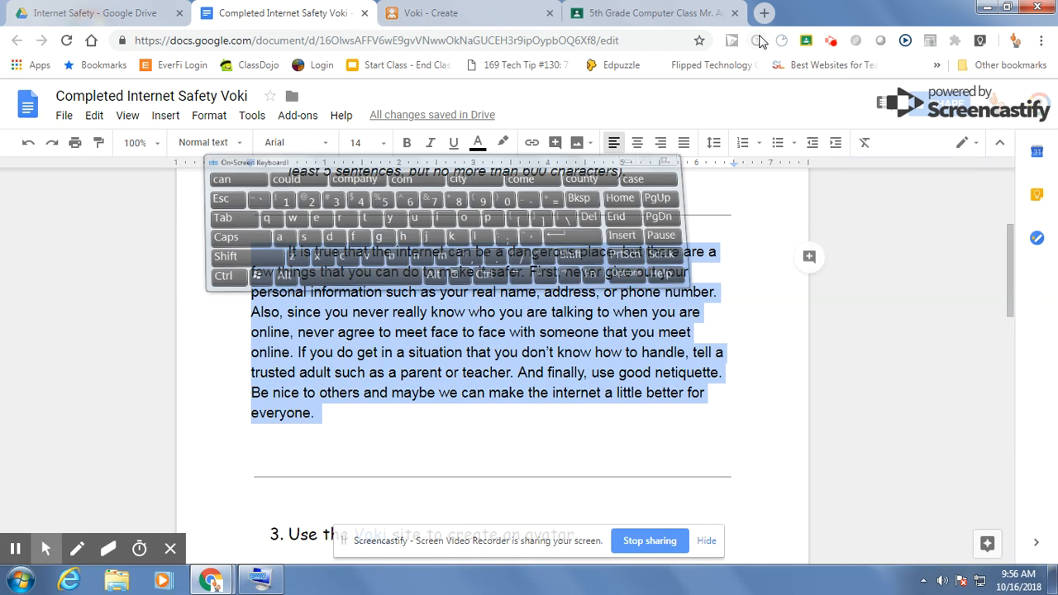
- Return to the Voki page and paste the copied paragraph into the avatar's message with the On-Screen Keyboard, then minimize the keyboard
left_click(459, 15)
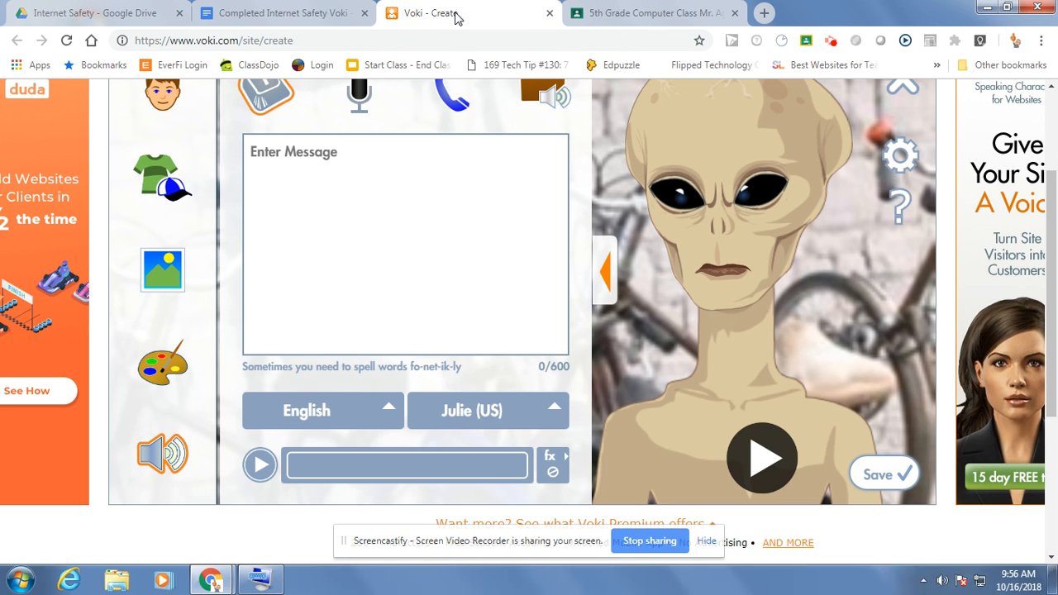
left_click(283, 155)
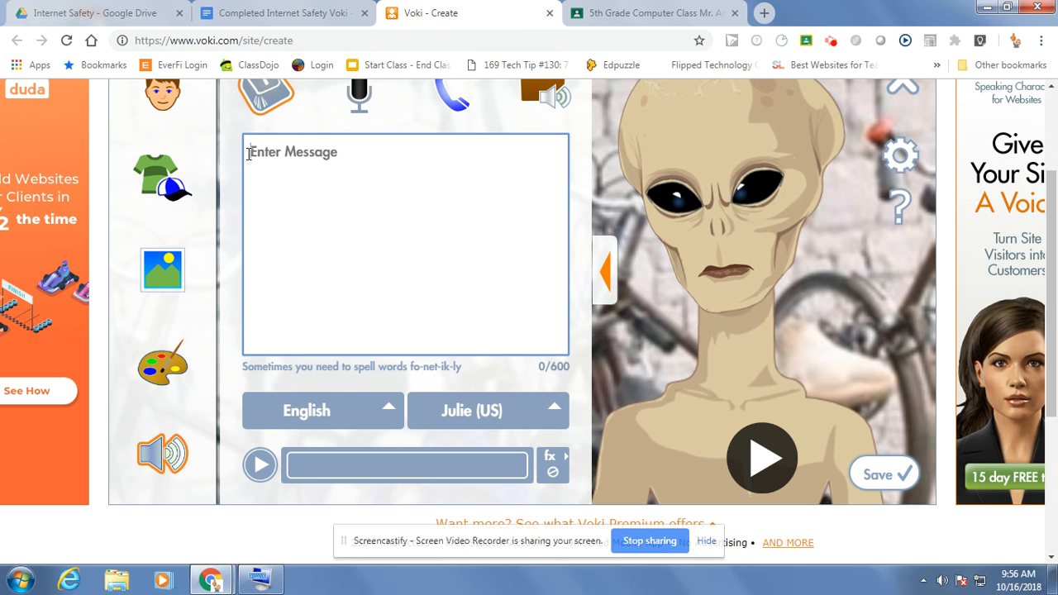
left_click(271, 582)
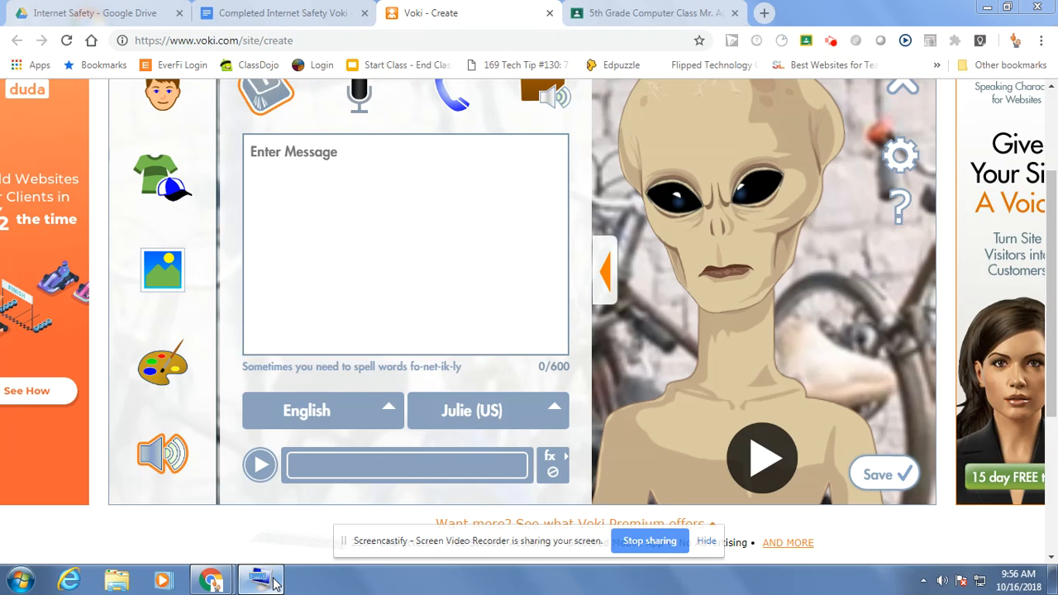
left_click(213, 197)
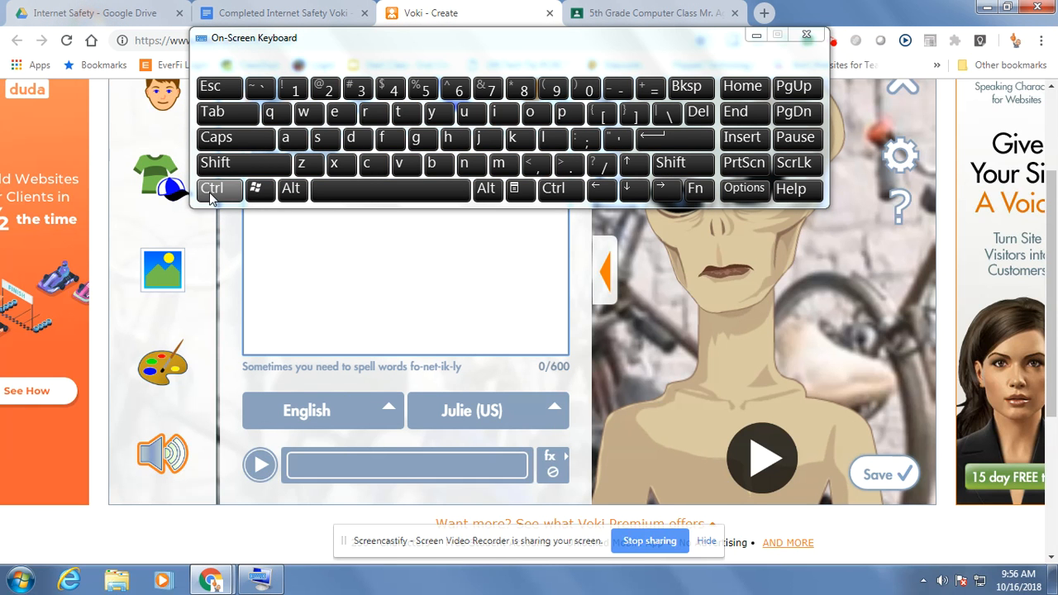
left_click(213, 196)
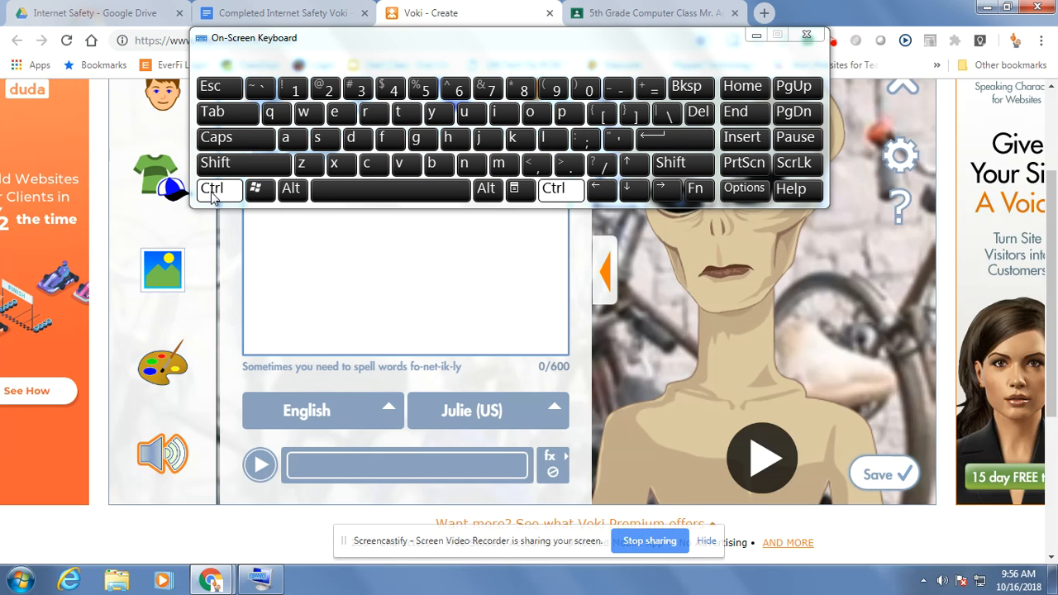
left_click(406, 167)
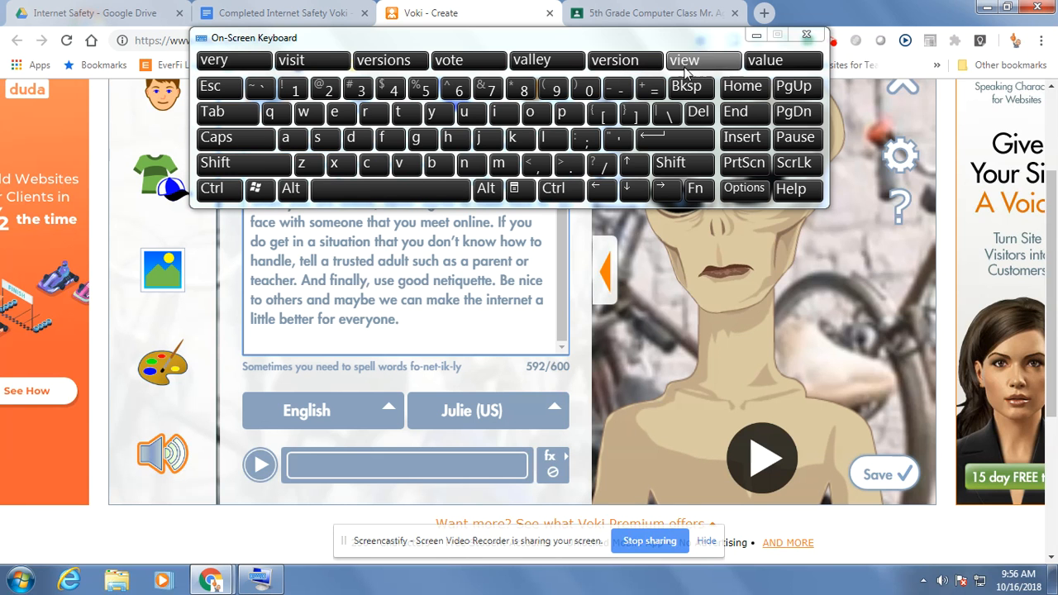
left_click(755, 37)
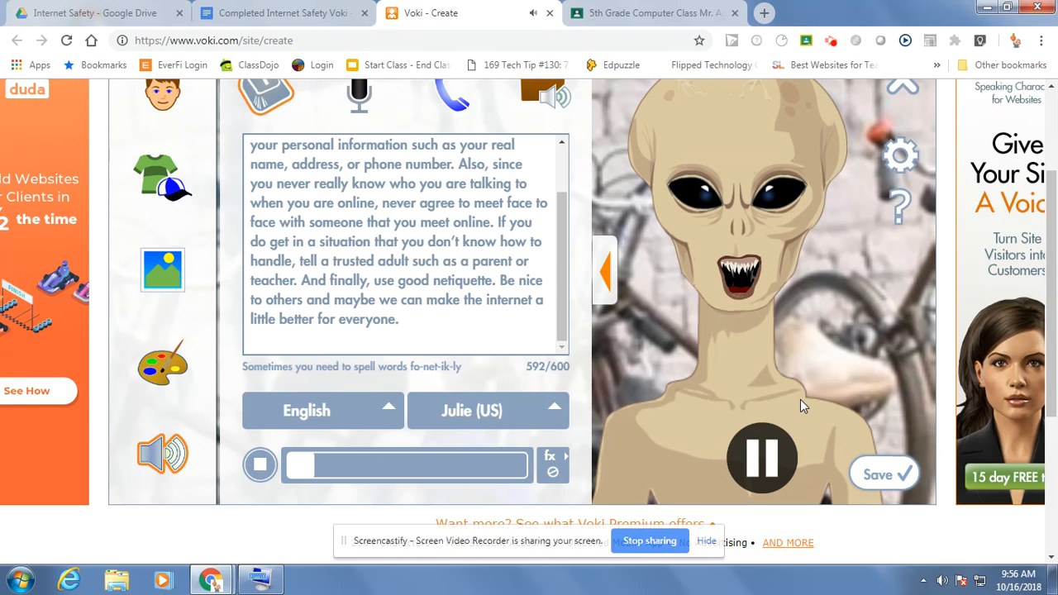
- Pause the avatar's message playback and change its English voice to Dave (US)
left_click(759, 469)
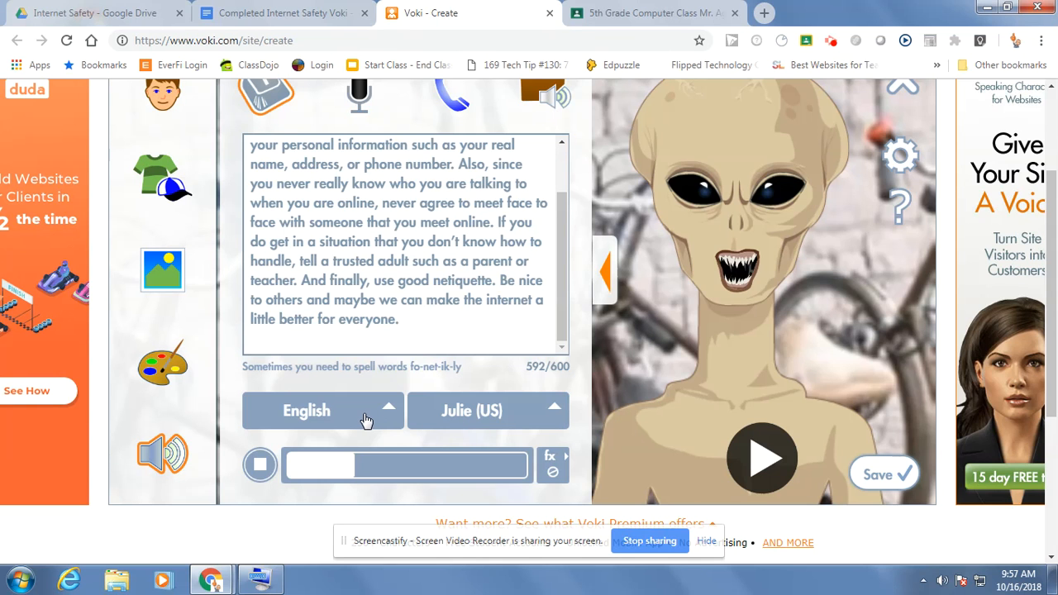
left_click(463, 424)
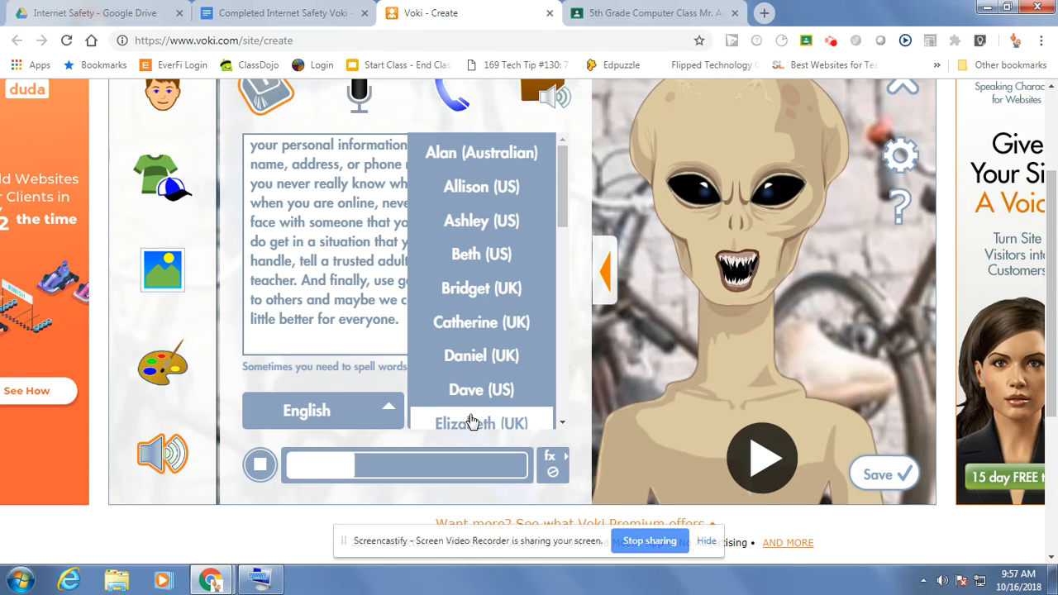
scroll(526, 347, "down", 2)
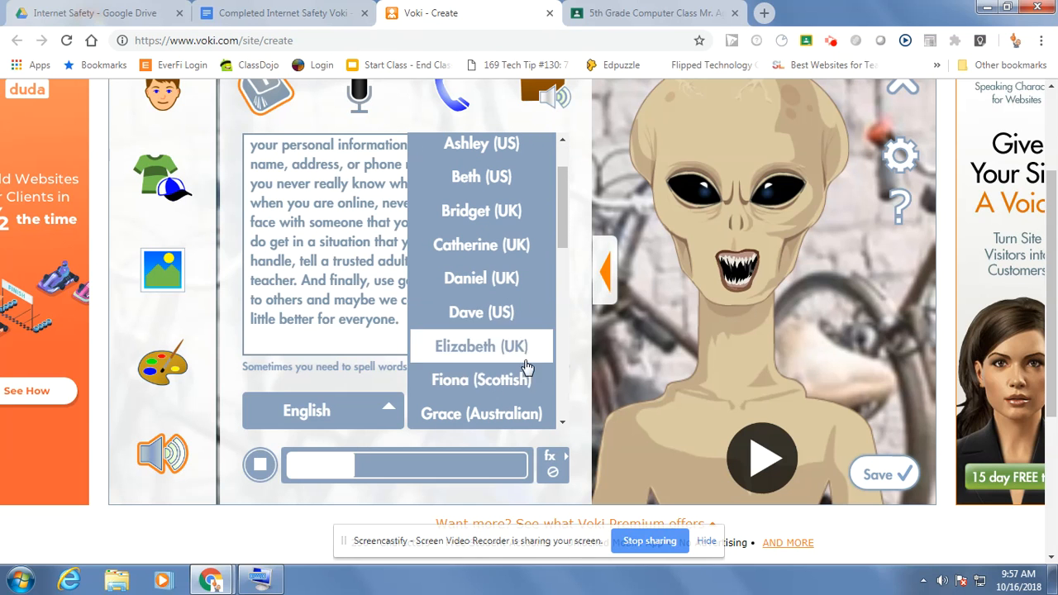
left_click(470, 318)
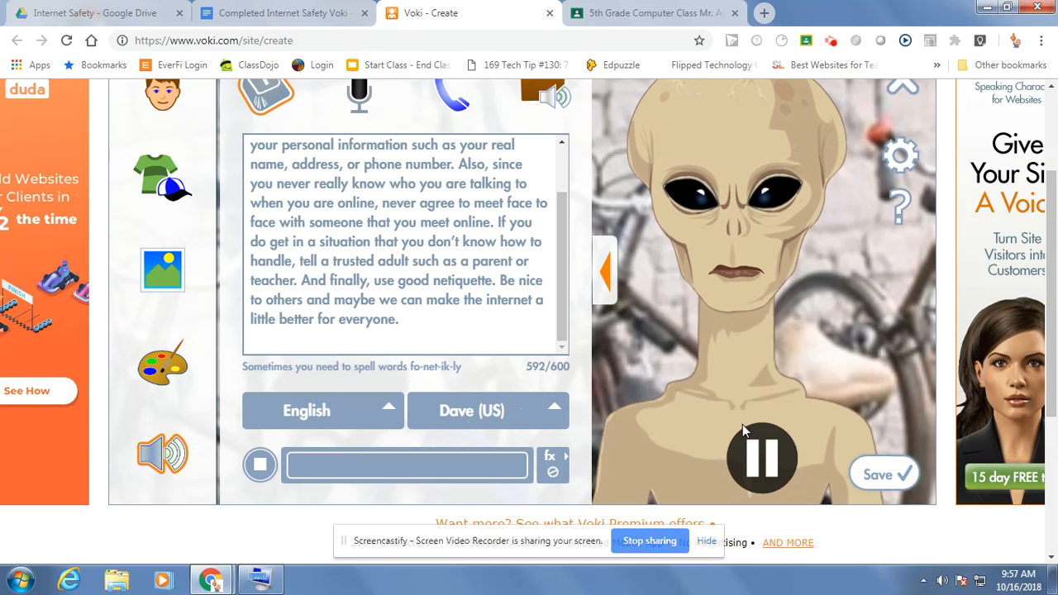
- Preview the avatar's message in the Dave (US) voice, then pause the playback
left_click(767, 461)
left_click(767, 461)
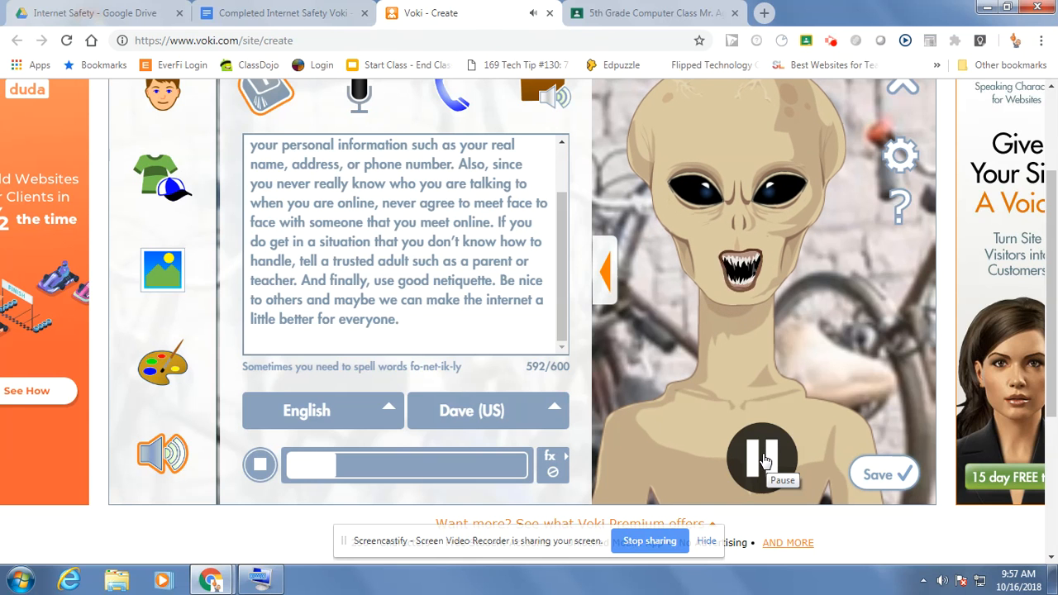
left_click(767, 461)
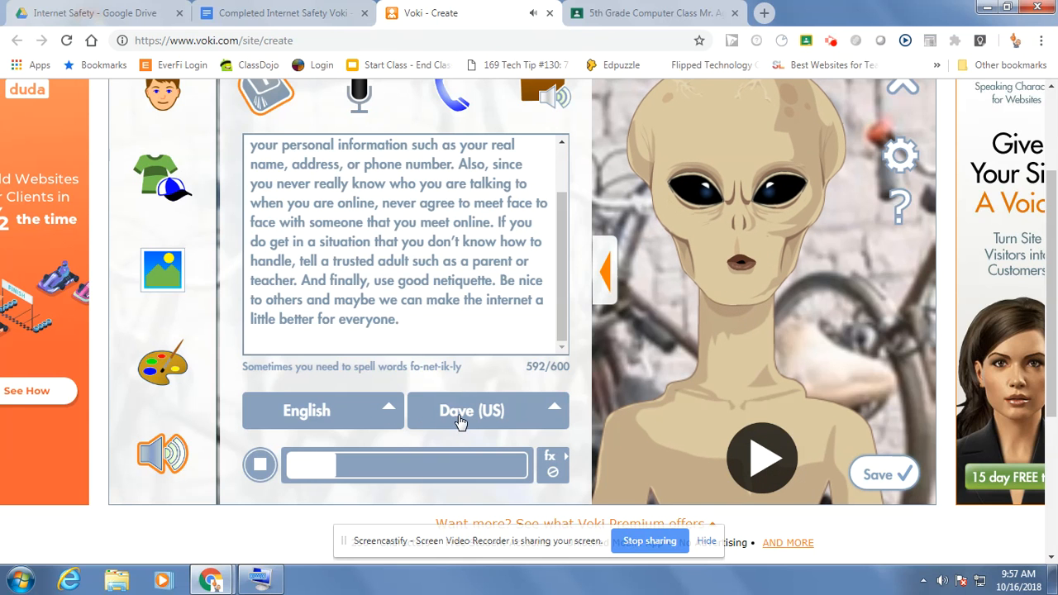
scroll(645, 376, "up", 1)
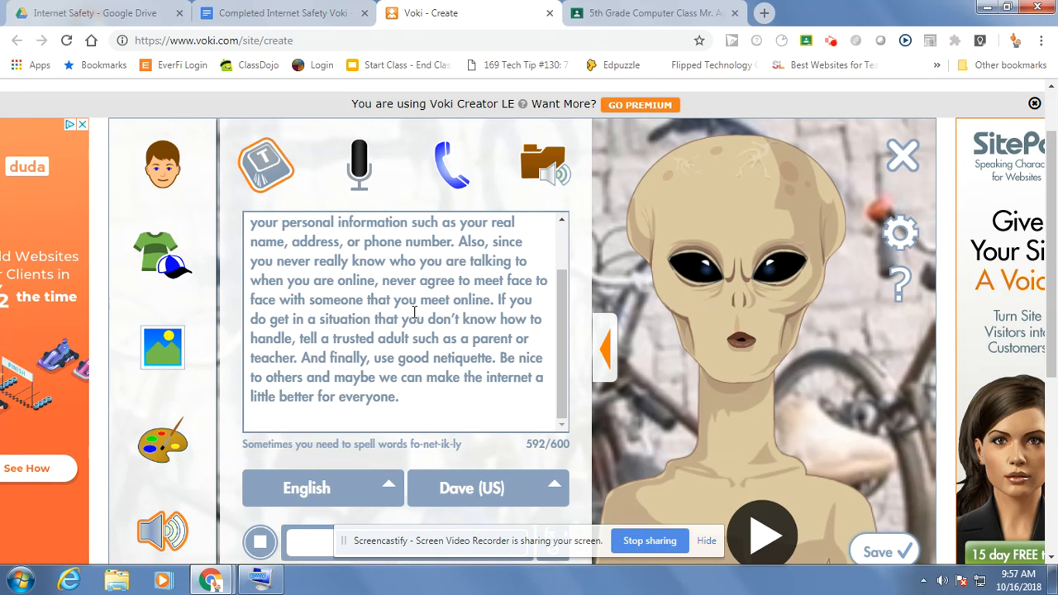
scroll(674, 420, "down", 1)
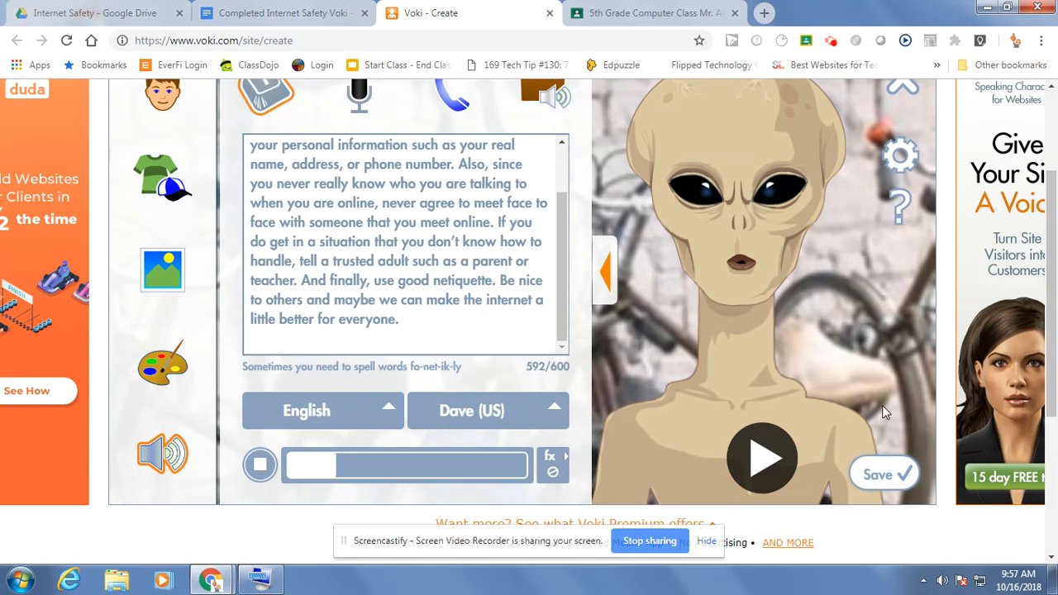
- Start saving the avatar, enter Alein as its character name and check the spelling suggestions for it
left_click(881, 475)
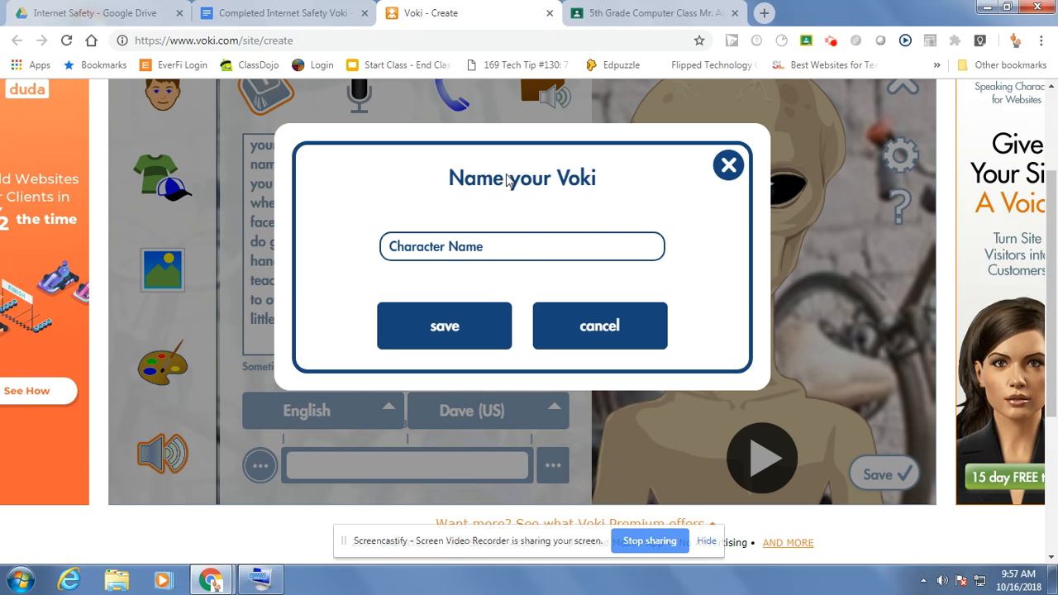
left_click(489, 251)
type("Alein")
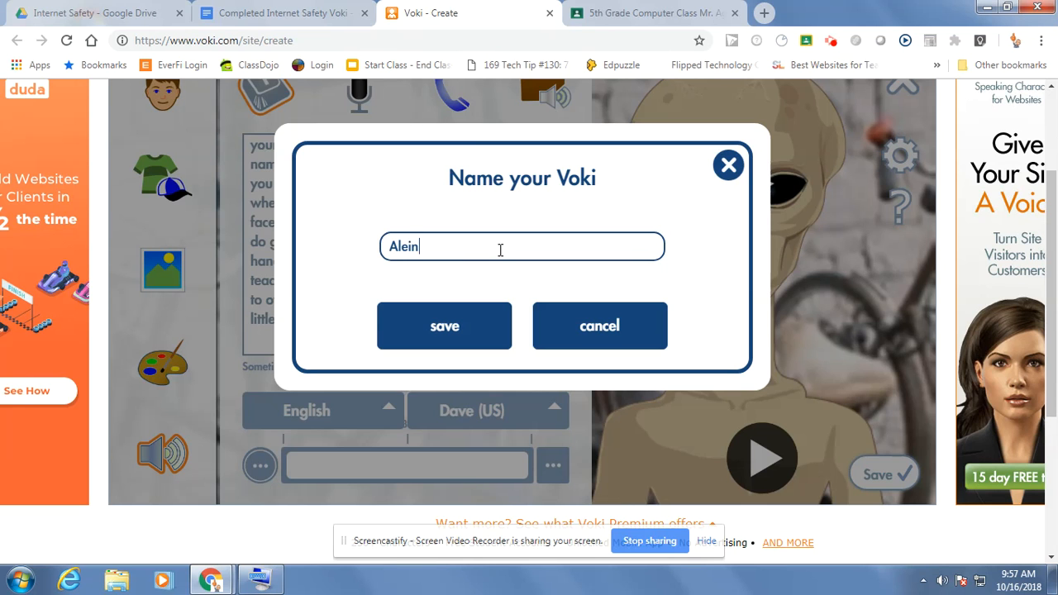
right_click(407, 246)
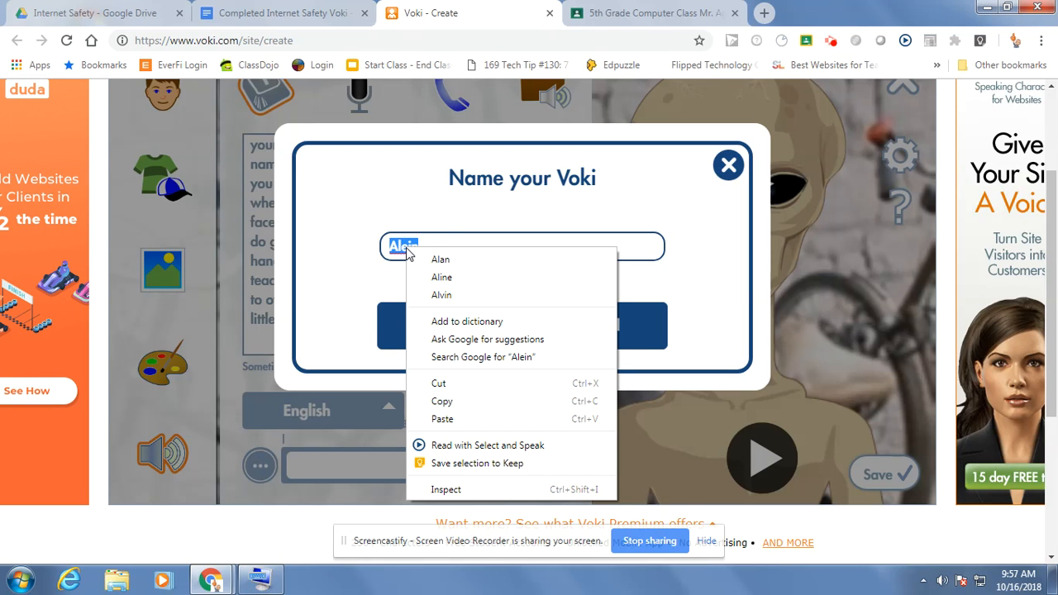
left_click(434, 243)
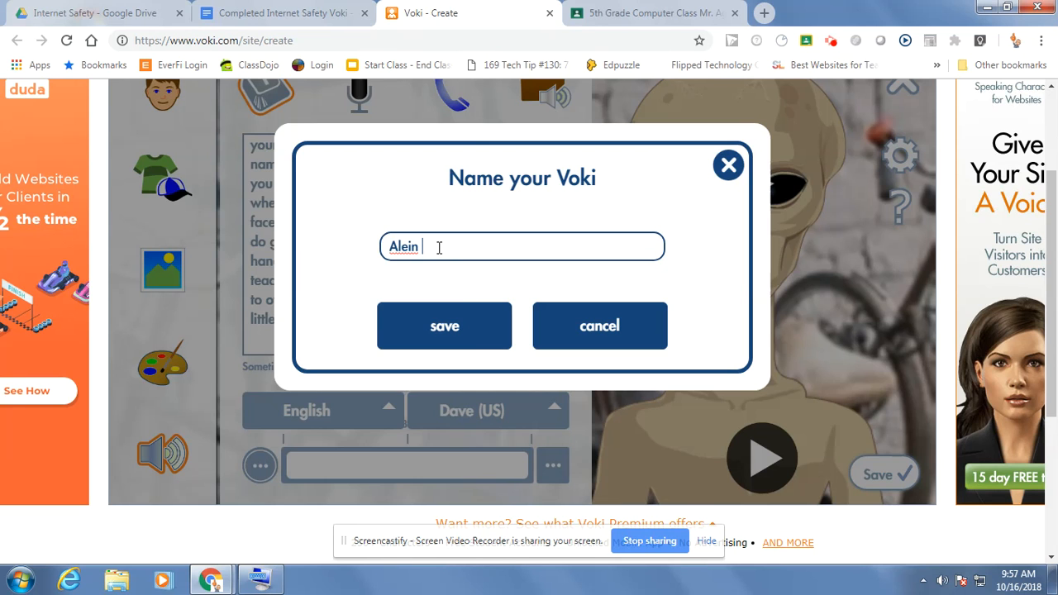
- Erase the misspelled ending of the character name and save the avatar, continuing as guest
key("BackSpace")
key("BackSpace")
key("BackSpace")
left_click(435, 333)
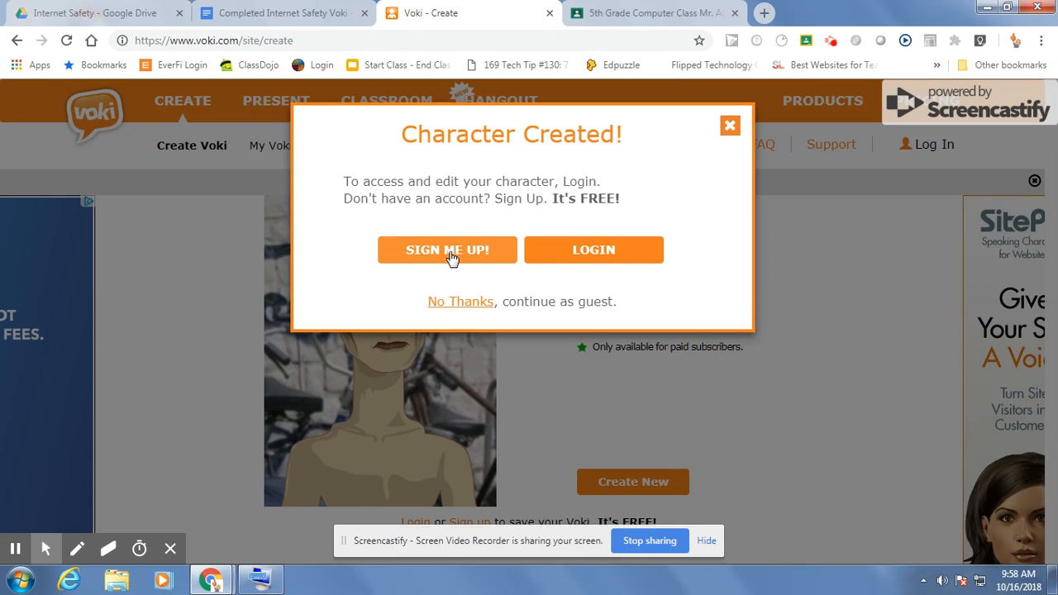
left_click(463, 302)
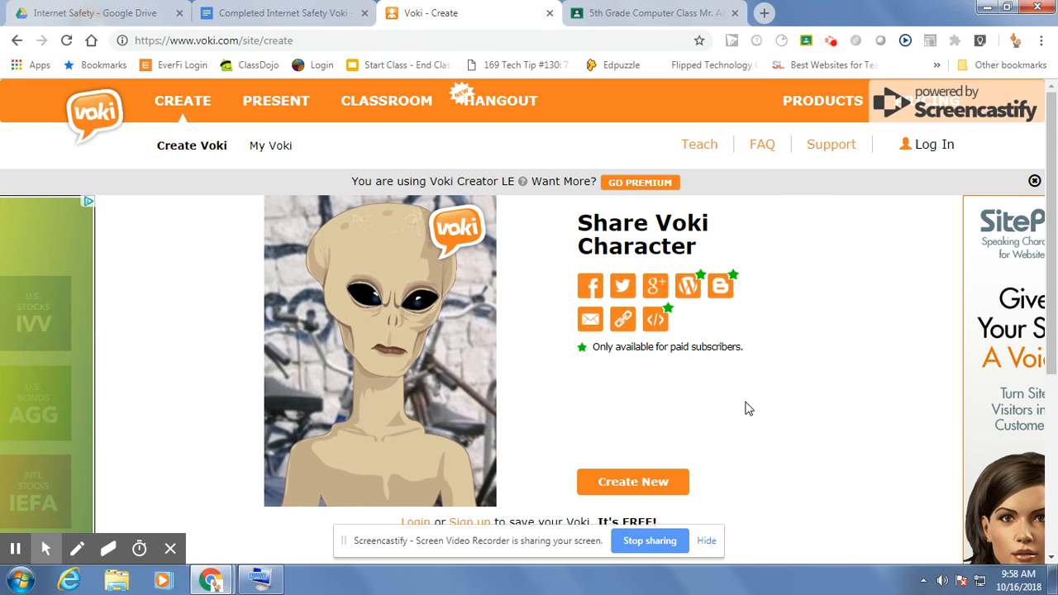
- Generate the saved Voki character's short share URL and copy it
scroll(747, 405, "down", 1)
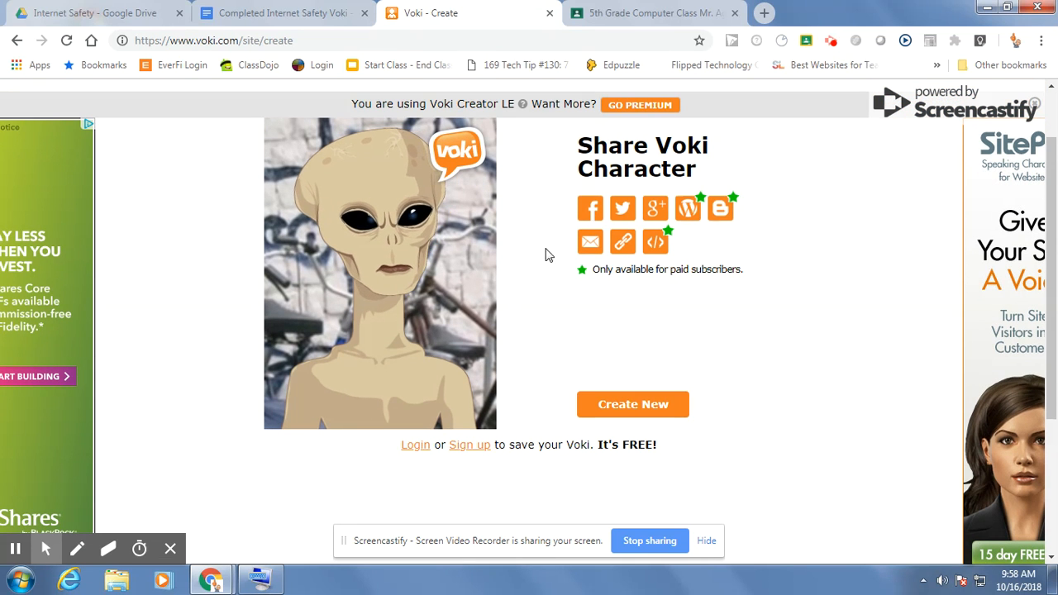
left_click(624, 242)
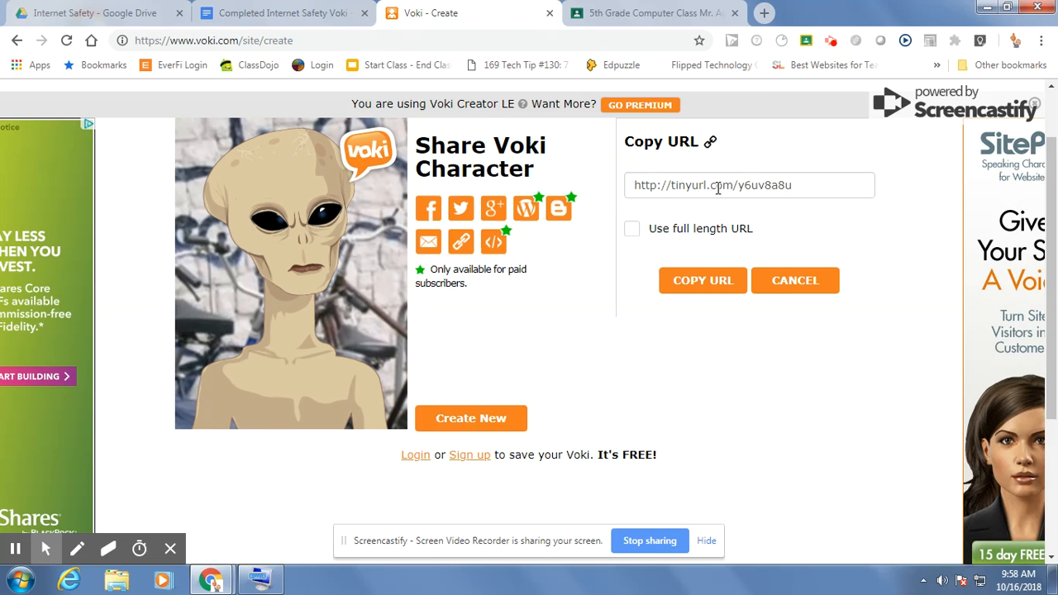
left_click(699, 277)
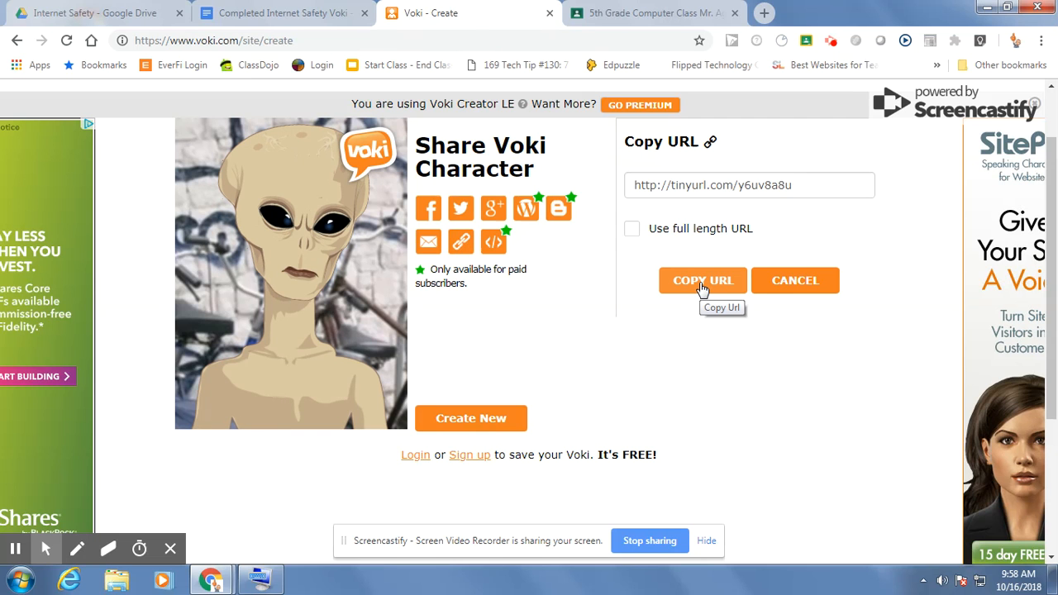
left_click(702, 284)
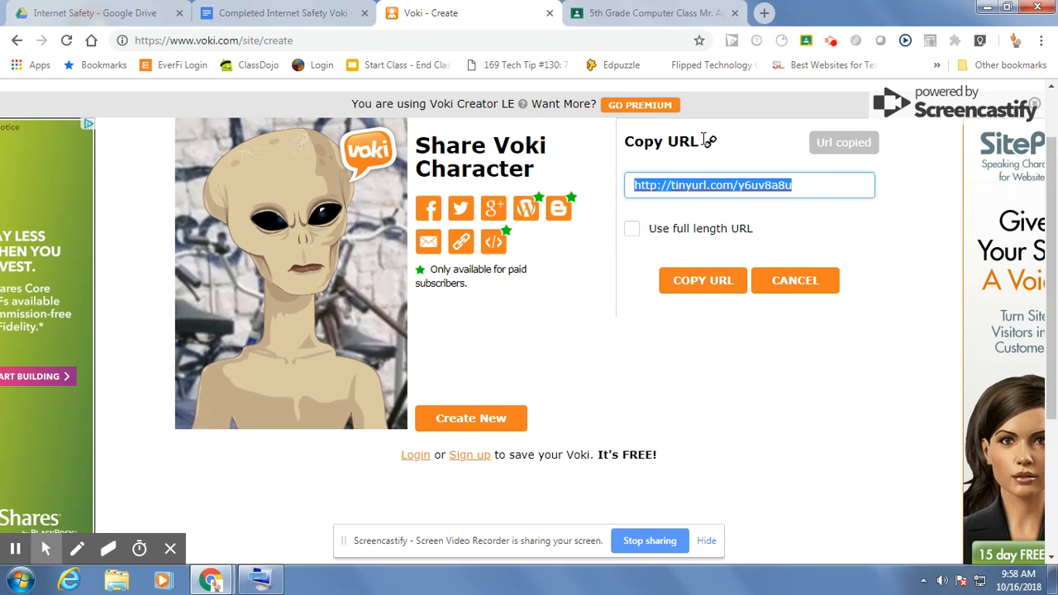
- Paste the copied Voki link below item 4 of the Completed Internet Safety Voki document using the On-Screen Keyboard, then minimize the keyboard
left_click(294, 15)
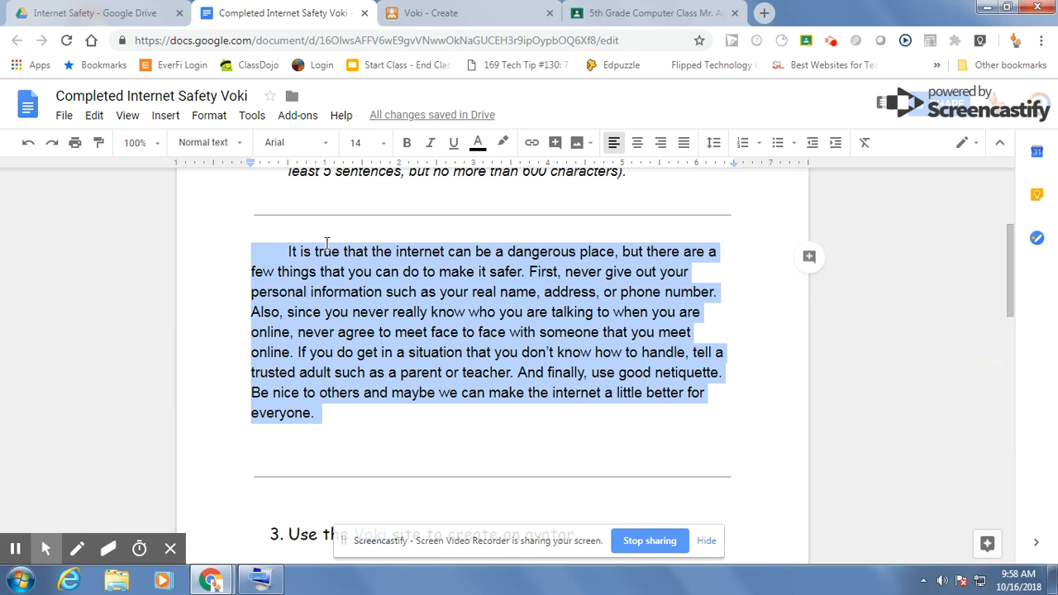
scroll(360, 428, "down", 5)
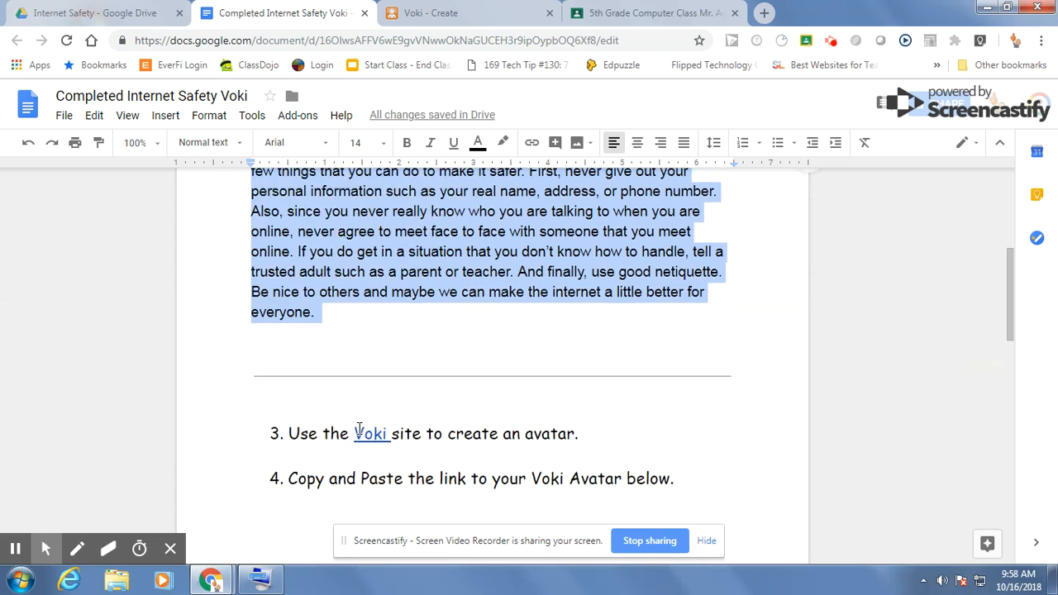
scroll(303, 333, "up", 1)
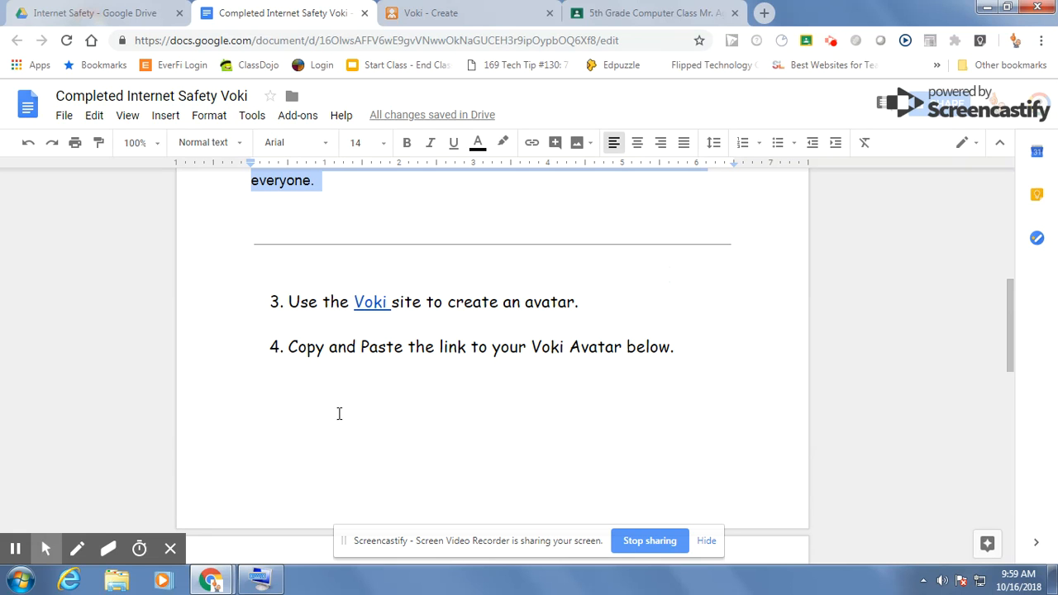
left_click(273, 391)
left_click(261, 399)
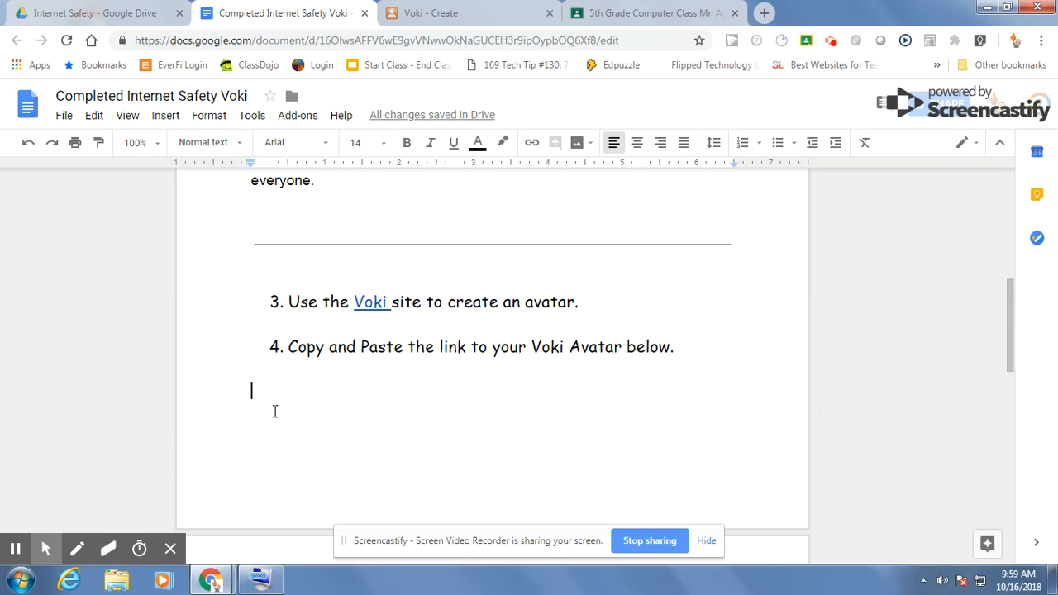
left_click(261, 579)
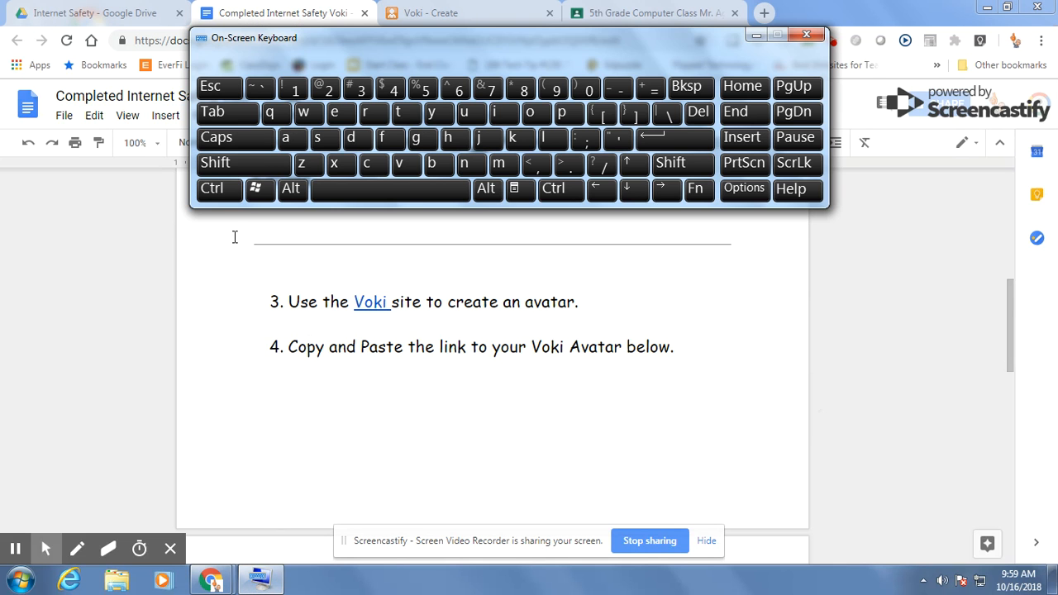
left_click(219, 196)
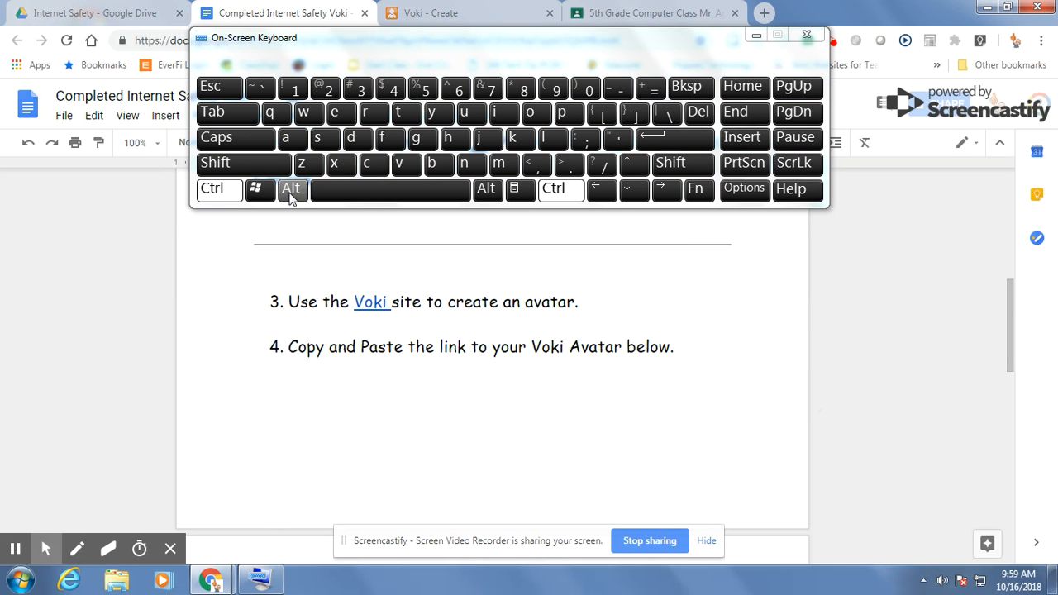
left_click(399, 165)
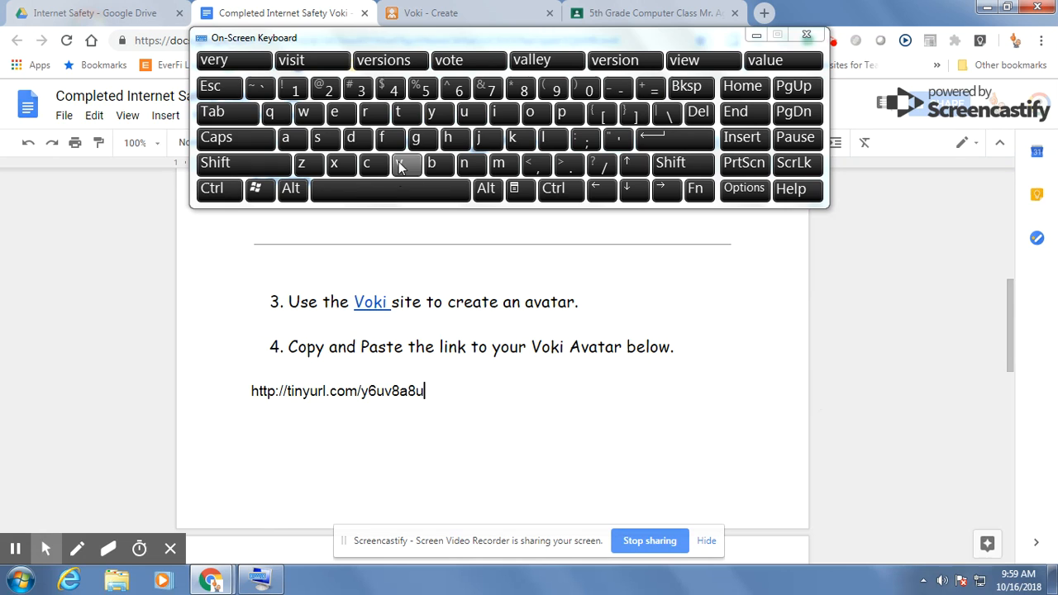
left_click(757, 36)
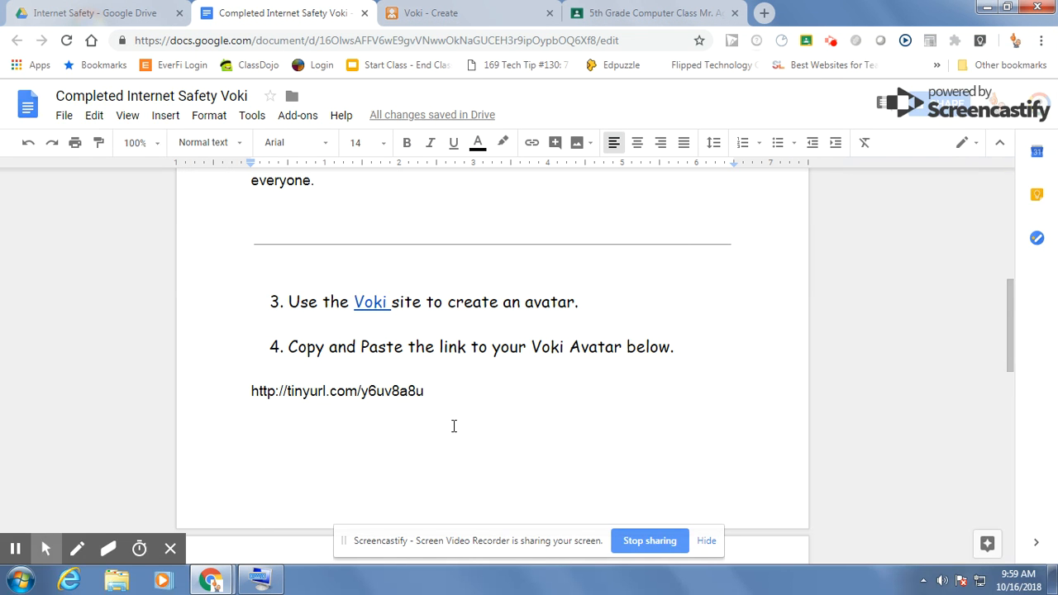
- Turn the pasted URL into a hyperlink by adding a space after it with the On-Screen Keyboard, then minimize the keyboard
left_click(260, 578)
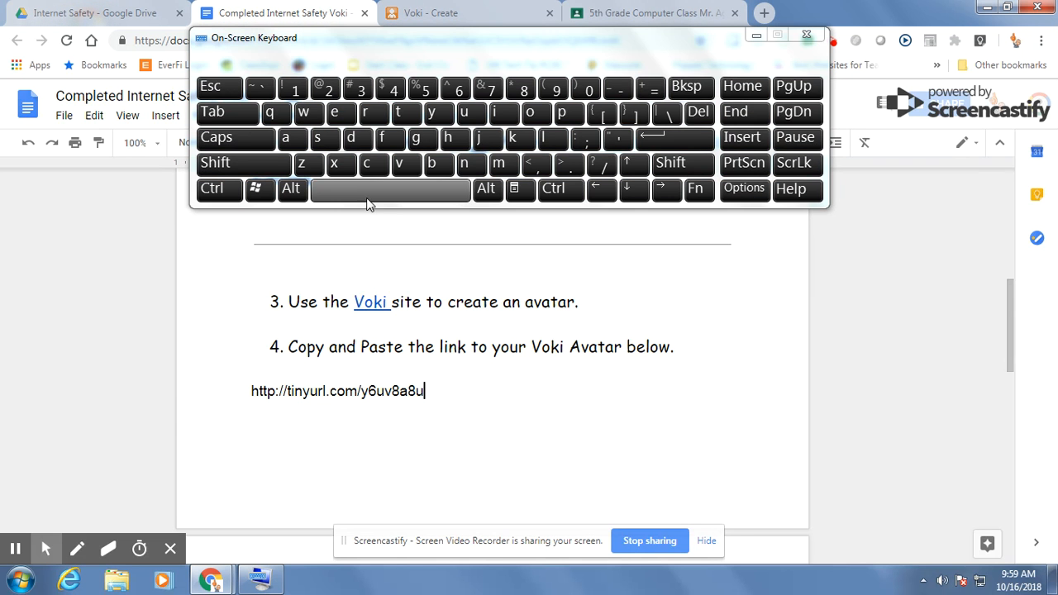
left_click(755, 37)
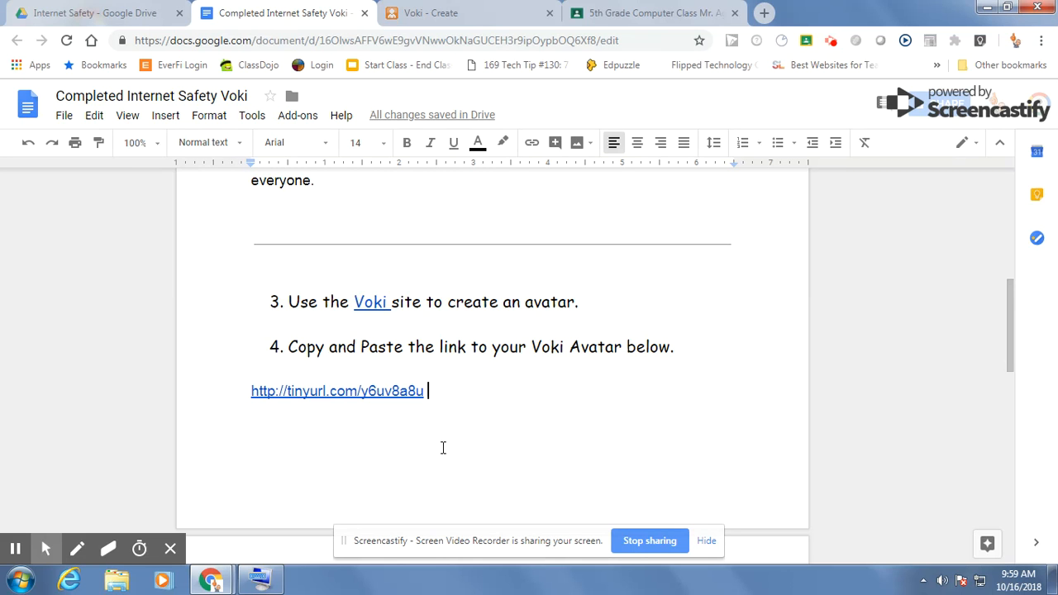
scroll(498, 447, "up", 1)
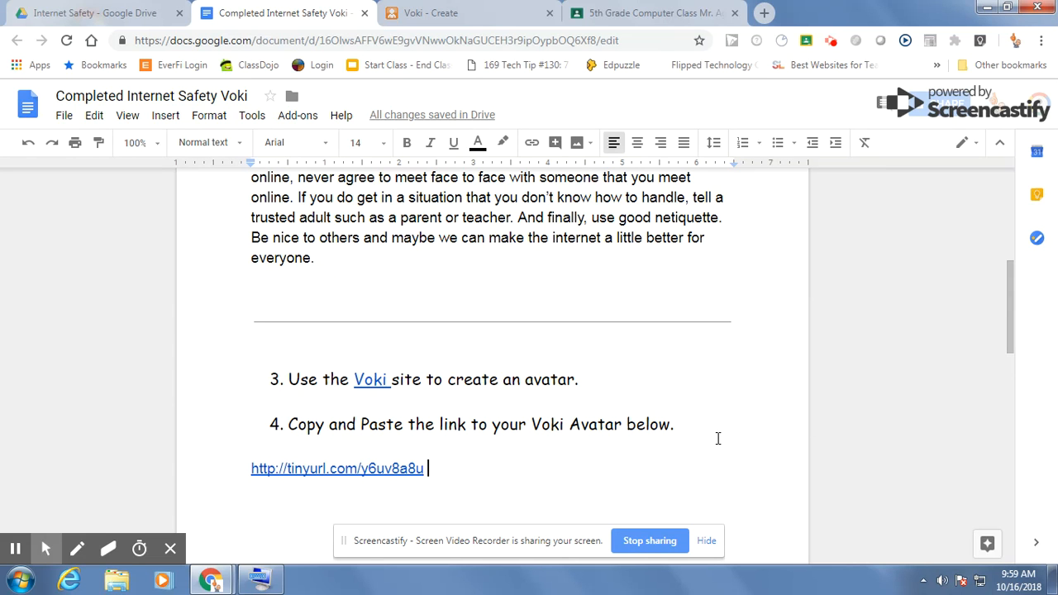
scroll(720, 437, "up", 4)
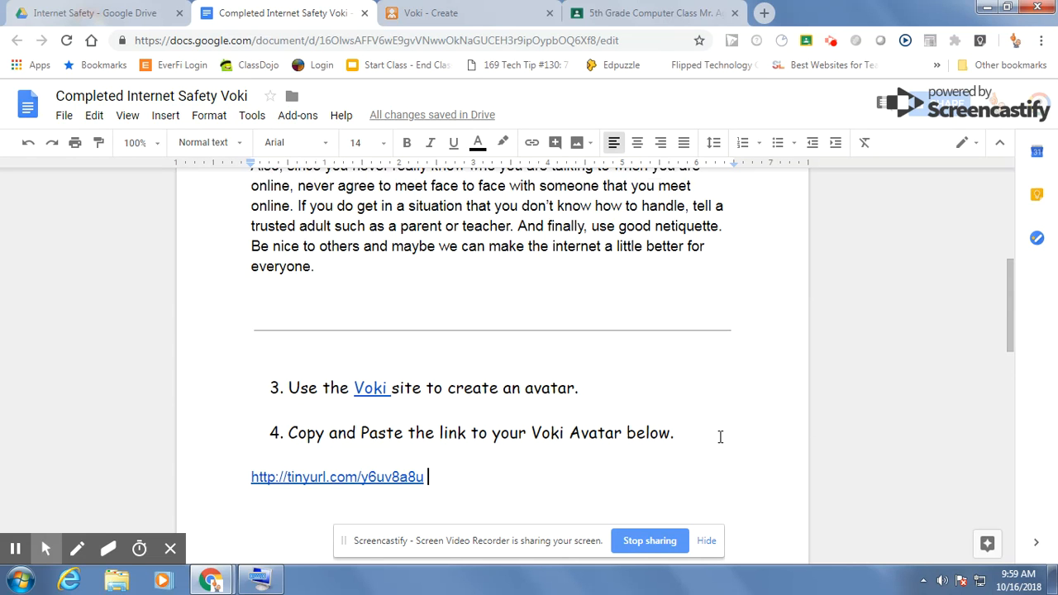